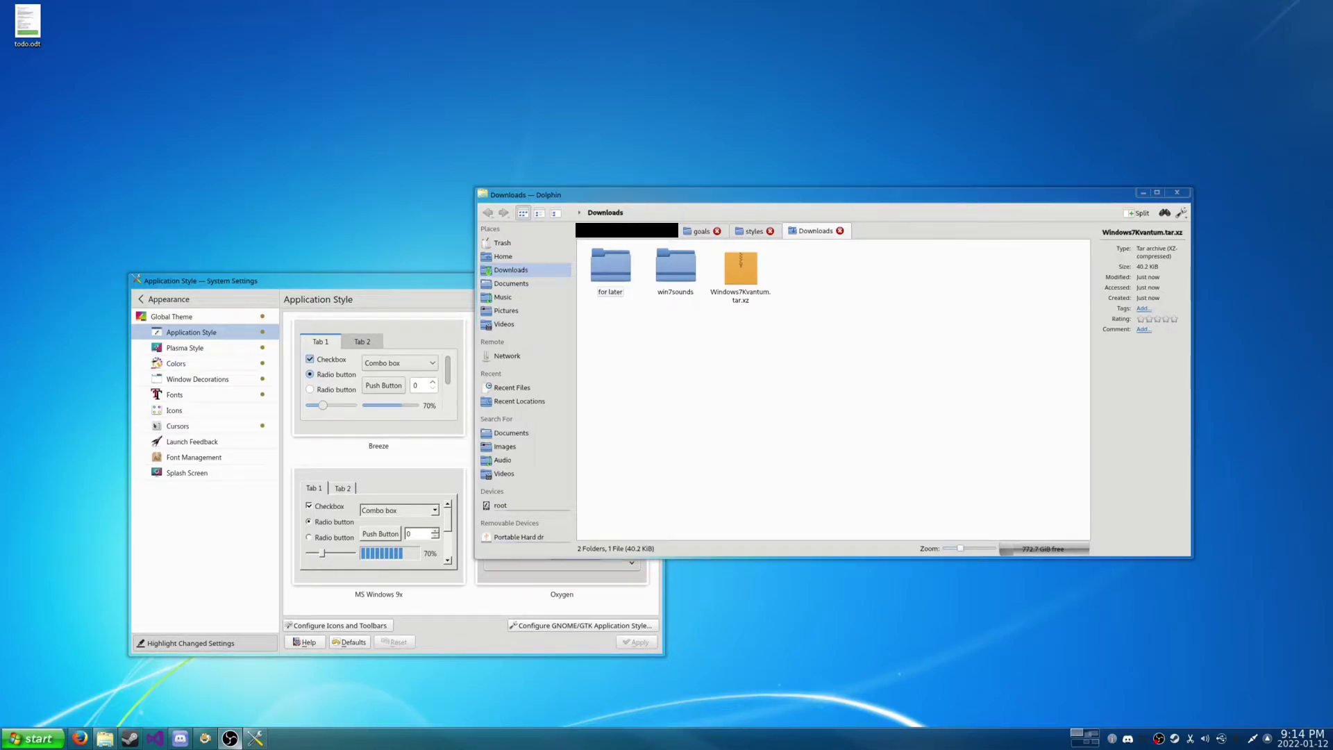
Move System Settings to the top-left and nudge the Dolphin window slightly down.
left_click_drag(268, 281, 227, 60)
left_click(742, 332)
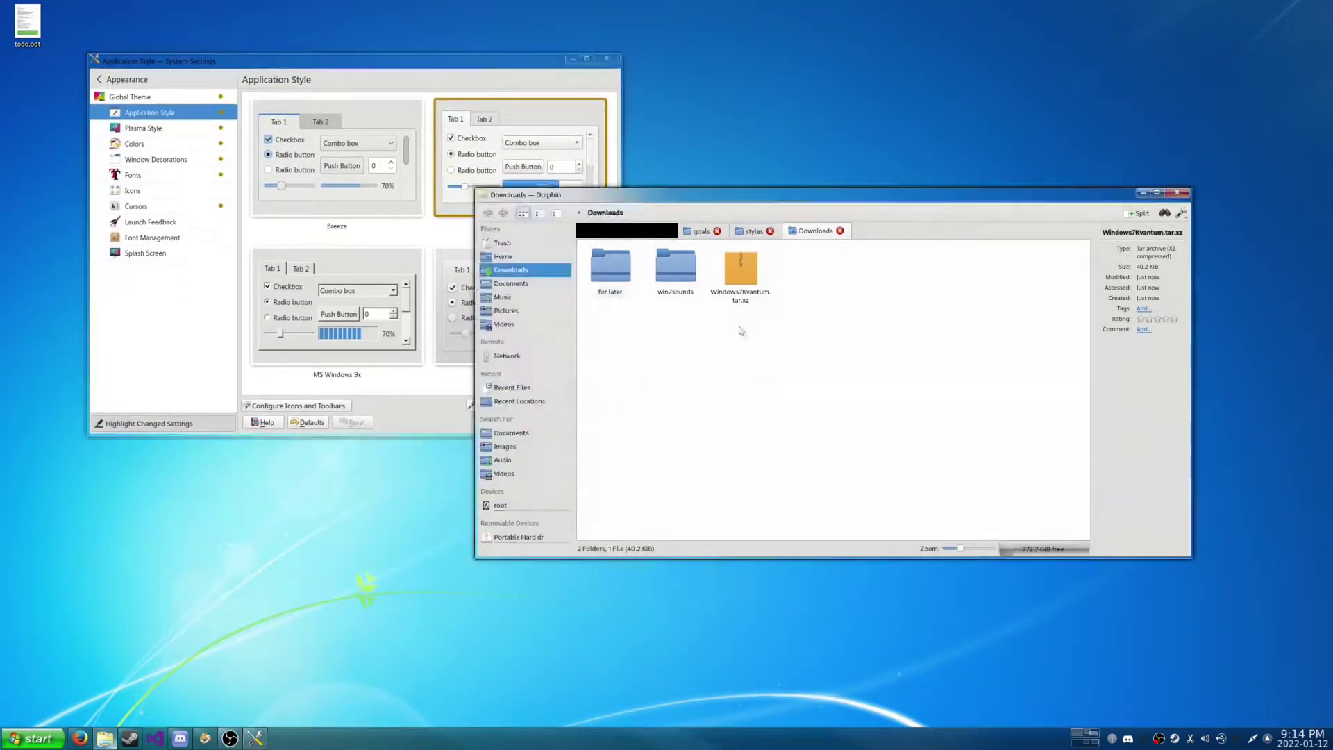
left_click_drag(713, 197, 717, 220)
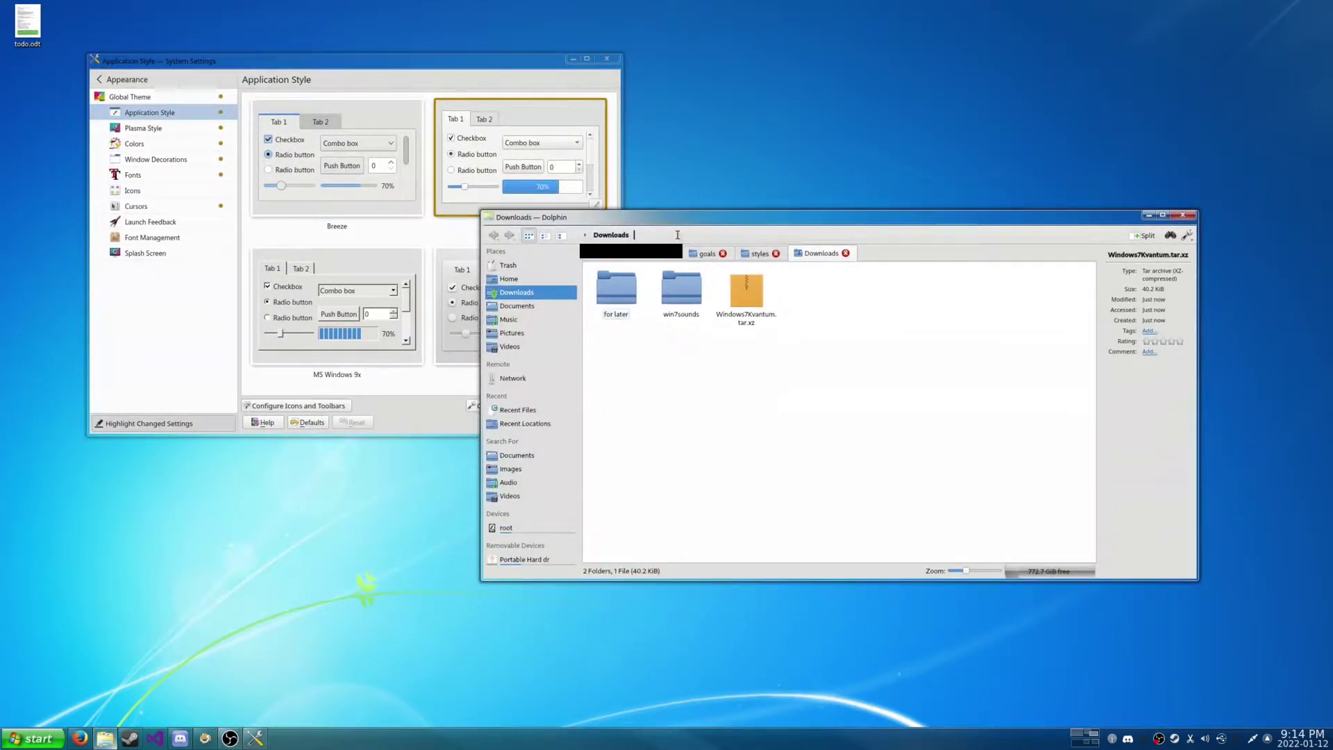
Open and close a terminal, then restore Pamac's kvantum search results beside System Settings.
key("ctrl+alt+t")
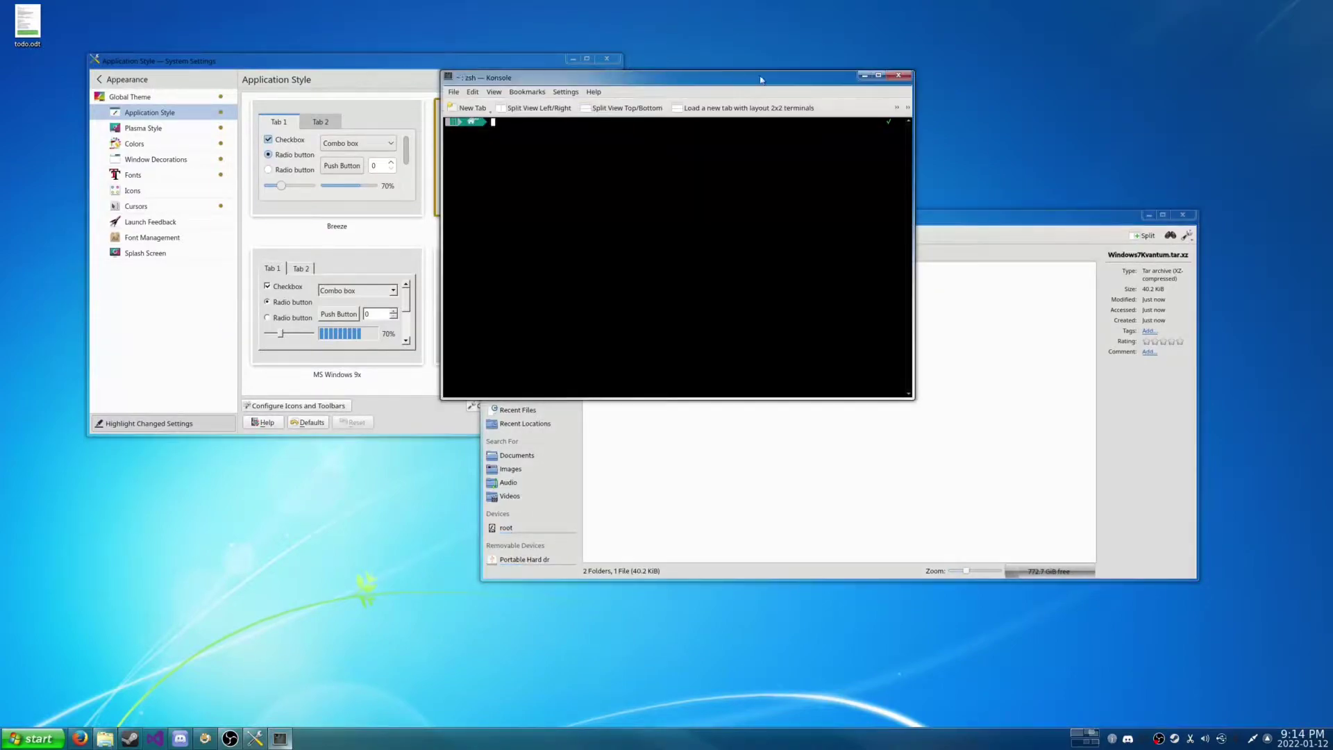
left_click(903, 76)
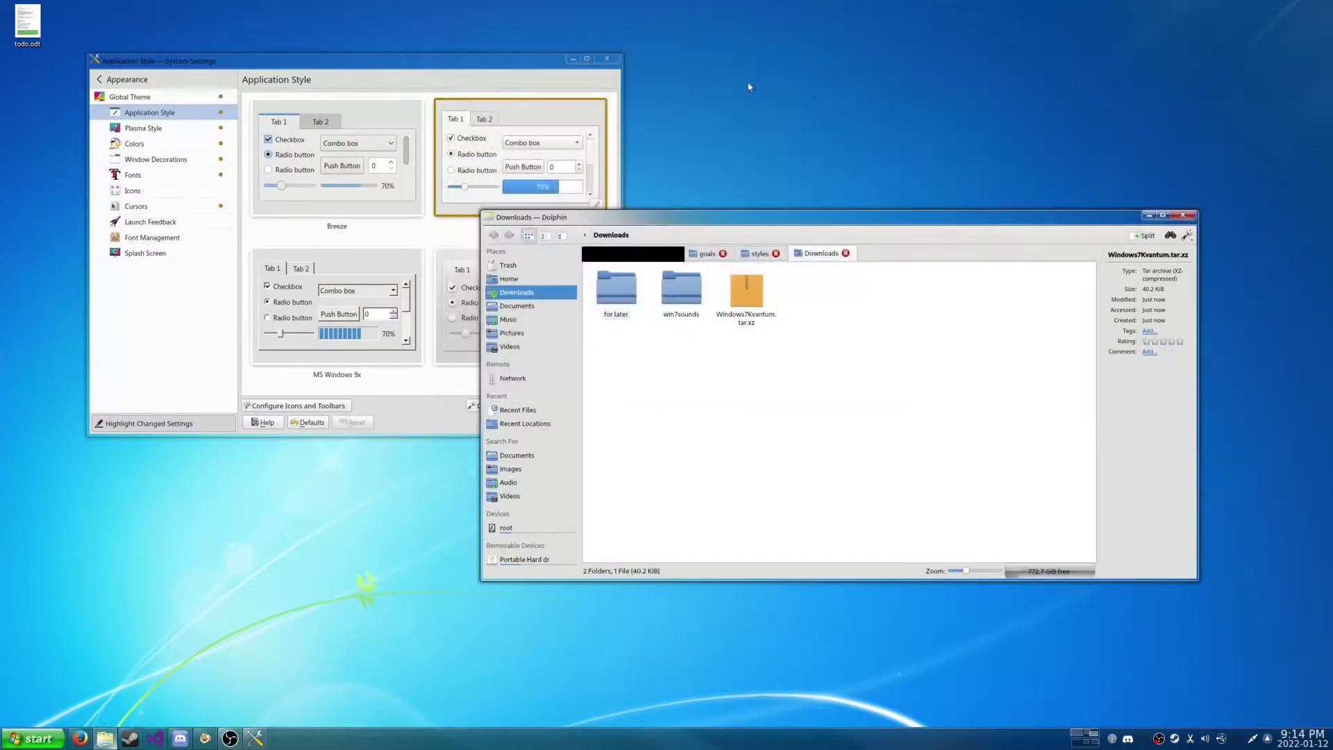
left_click(455, 405)
left_click(204, 739)
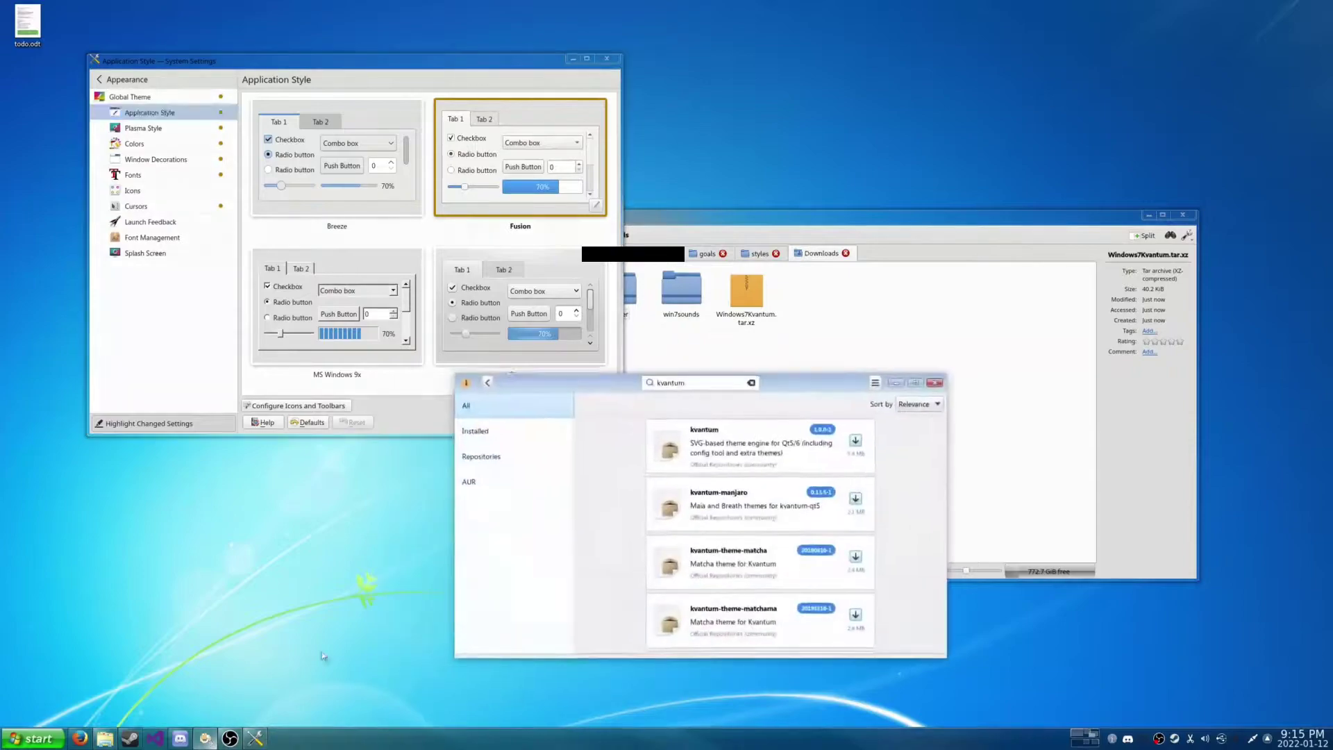
Open the GNOME/GTK Application Style page and preview the current Windows-7-2.1 GTK theme.
left_click_drag(555, 393, 701, 407)
left_click(517, 406)
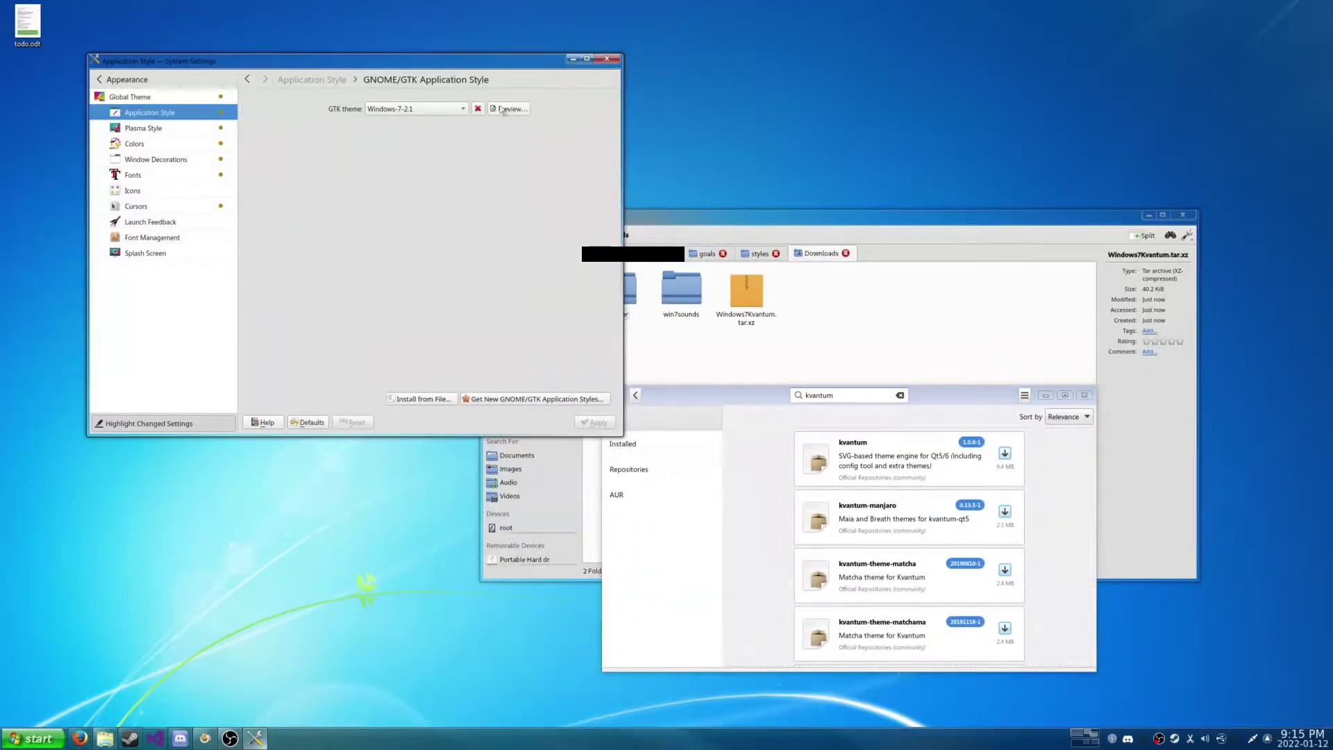
left_click(503, 110)
left_click_drag(614, 273, 386, 260)
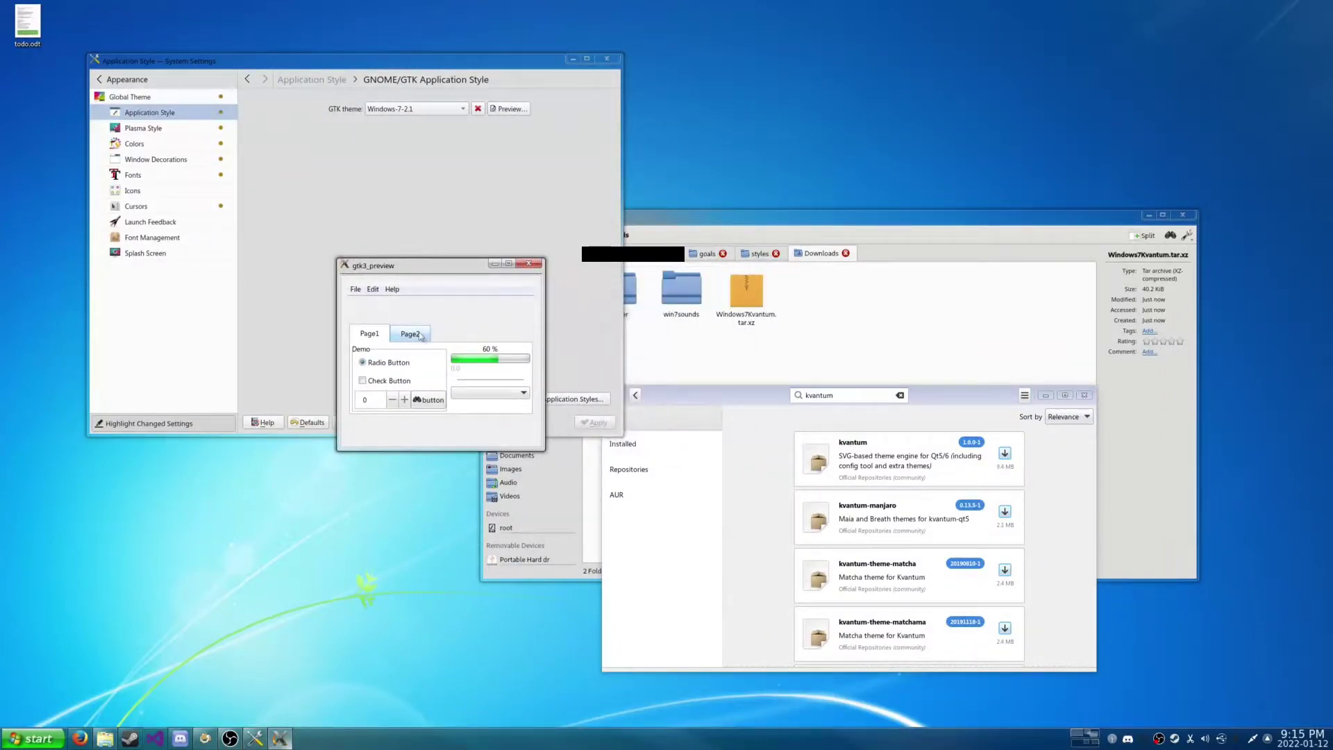
left_click(533, 265)
Select, preview and apply Mac-Aqua-Advance as the GTK theme.
left_click(428, 111)
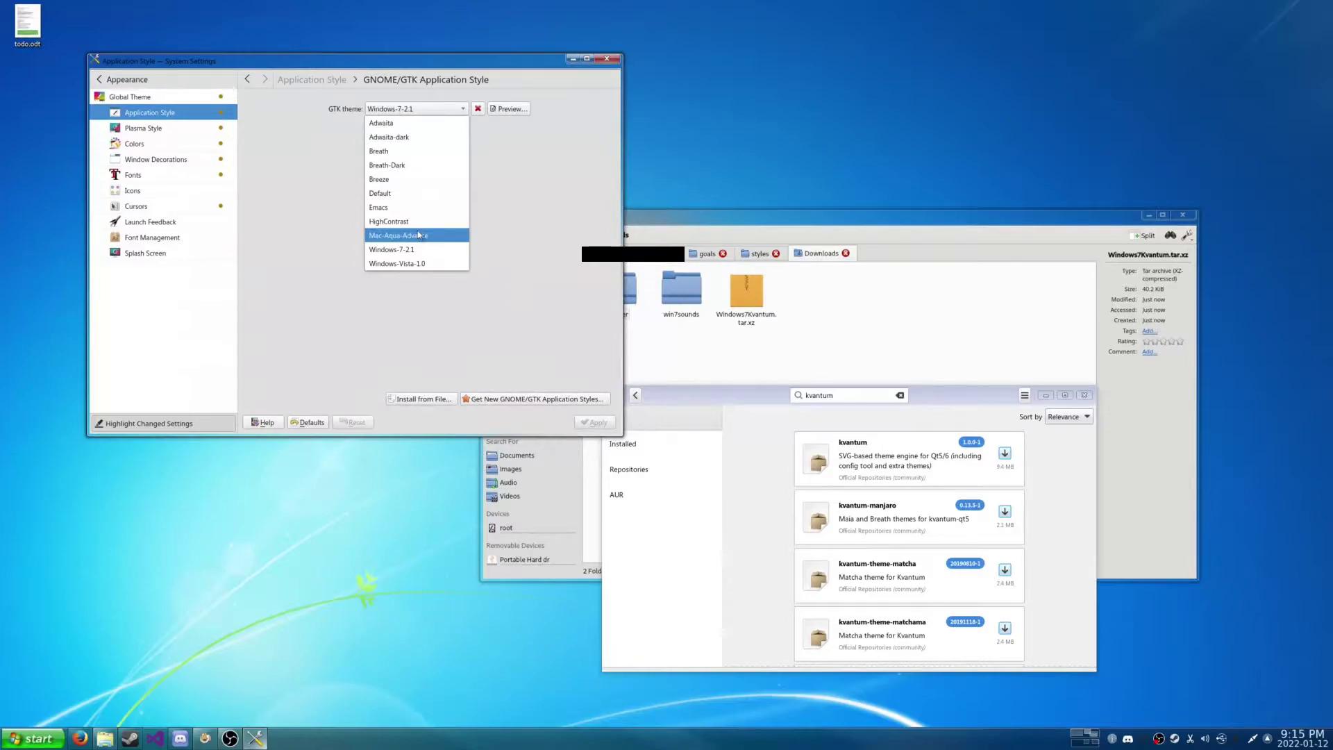
left_click(419, 235)
left_click(508, 109)
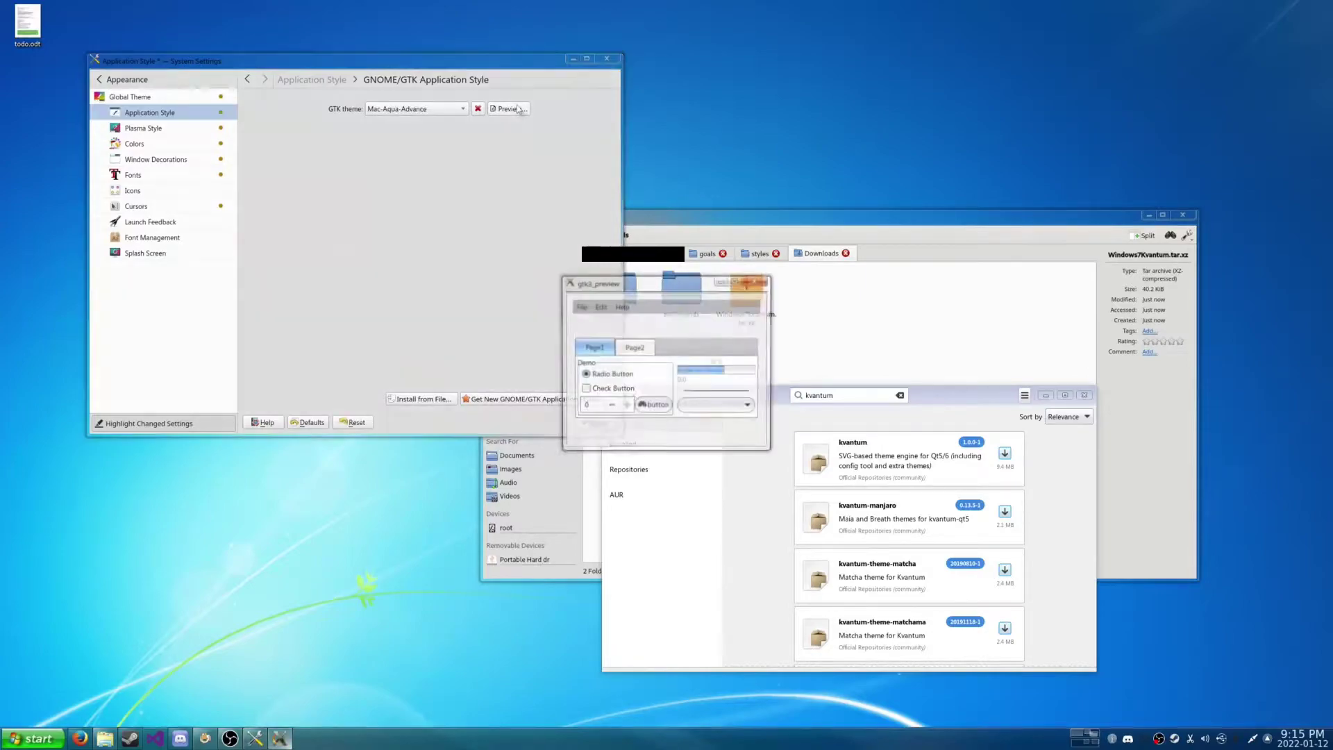
left_click(755, 281)
left_click(595, 423)
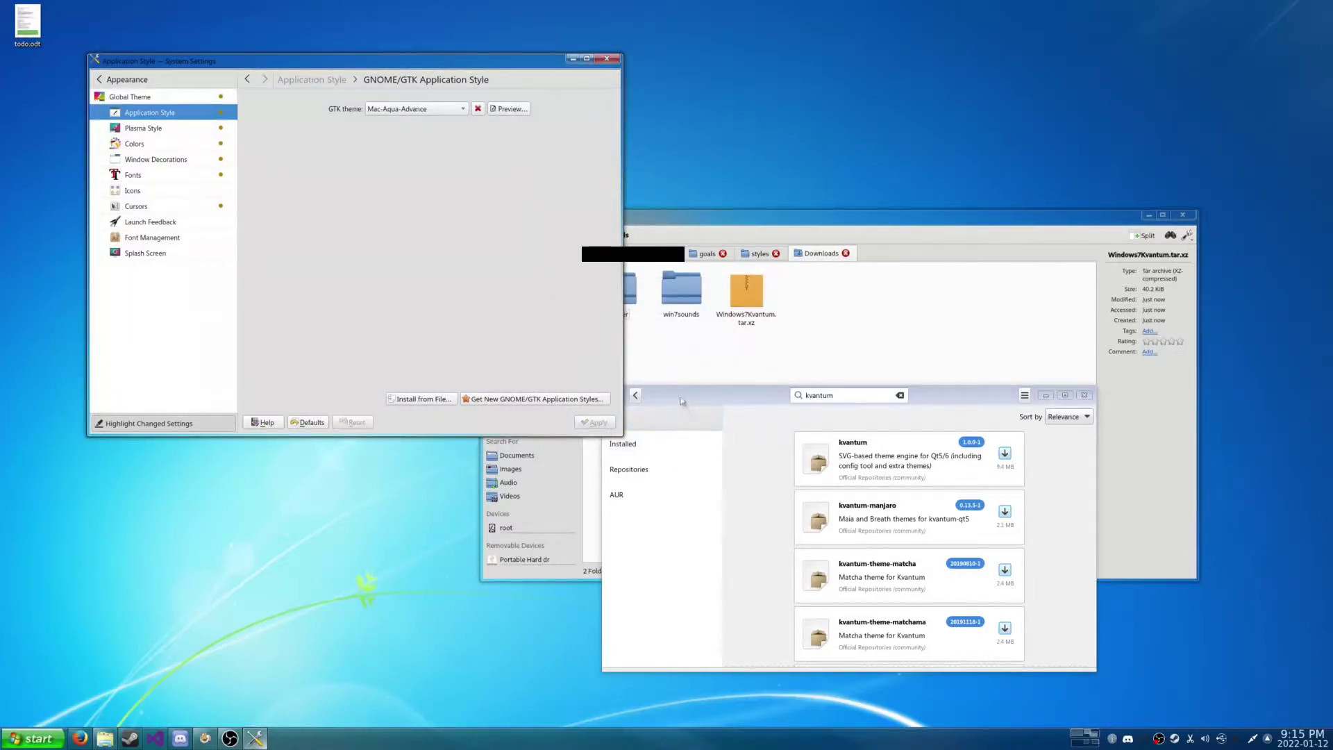
Close Pamac, relaunch Add/Remove Software from the start menu, then close it again.
left_click(1085, 395)
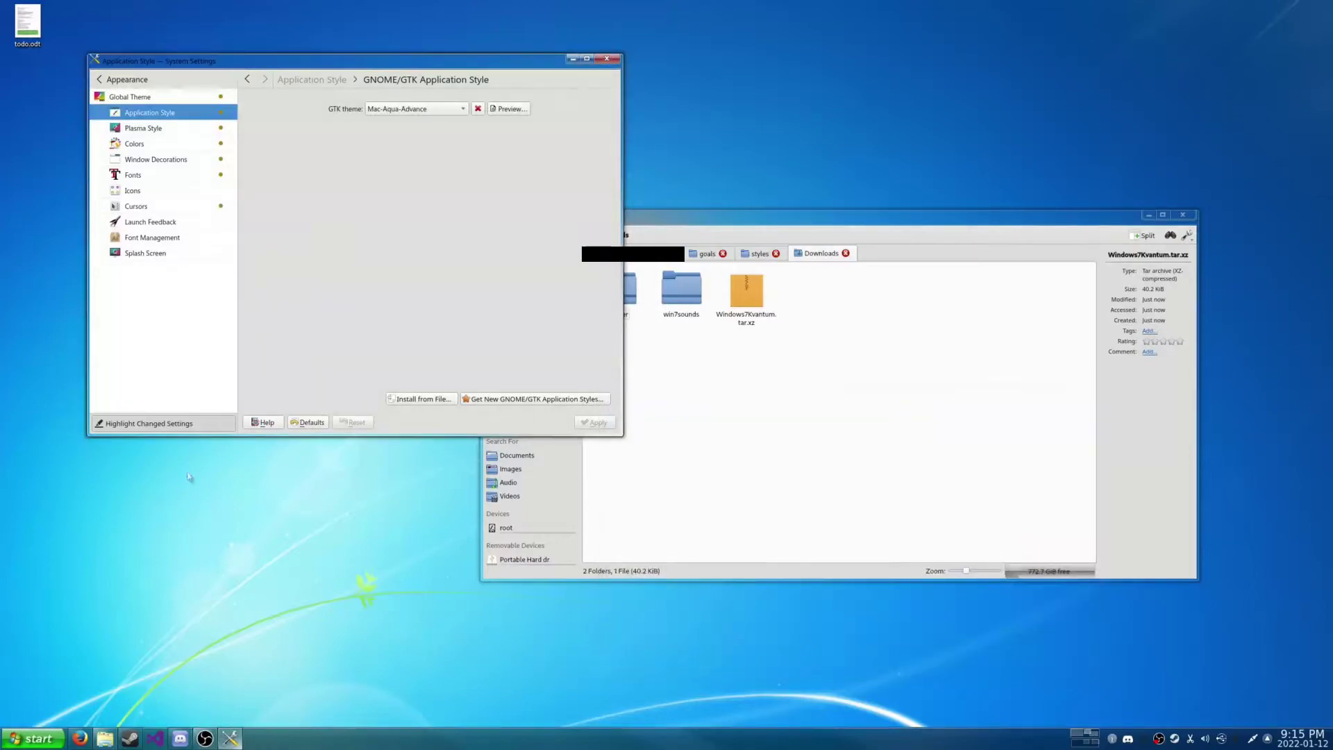
key("super")
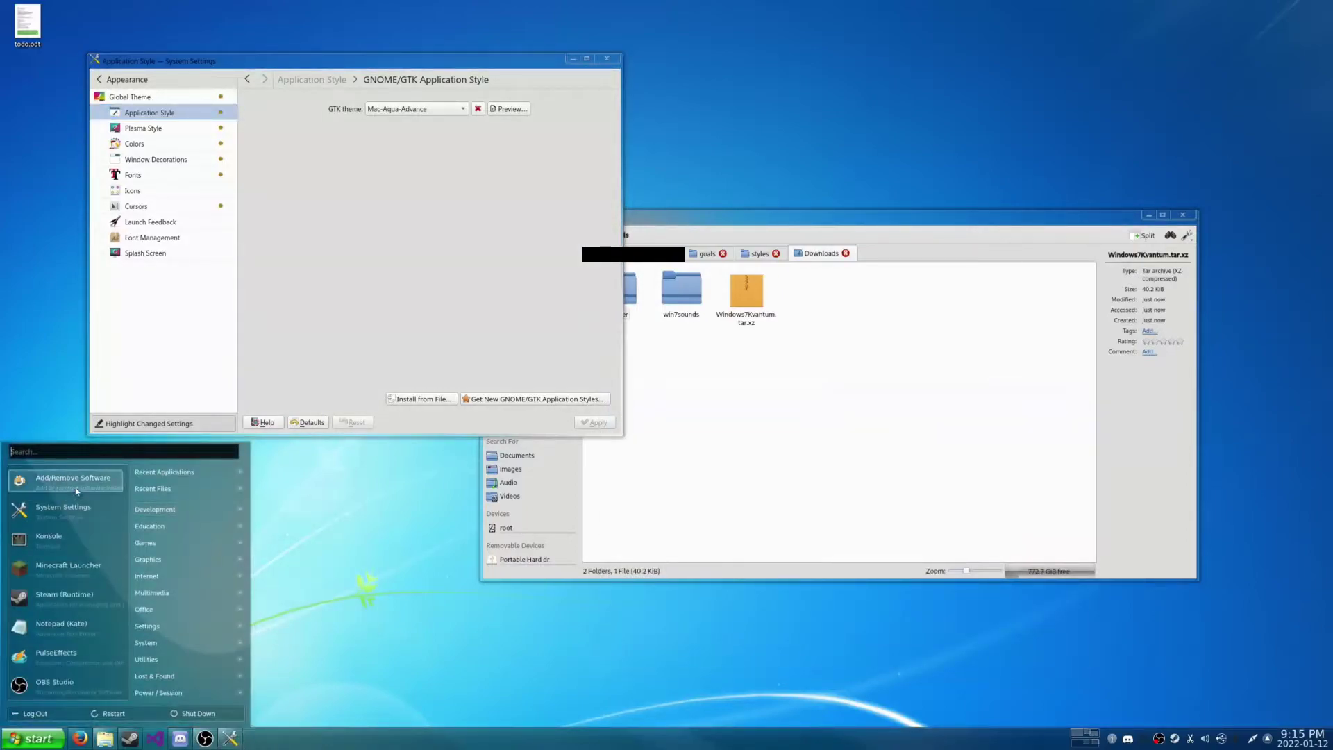
left_click(77, 491)
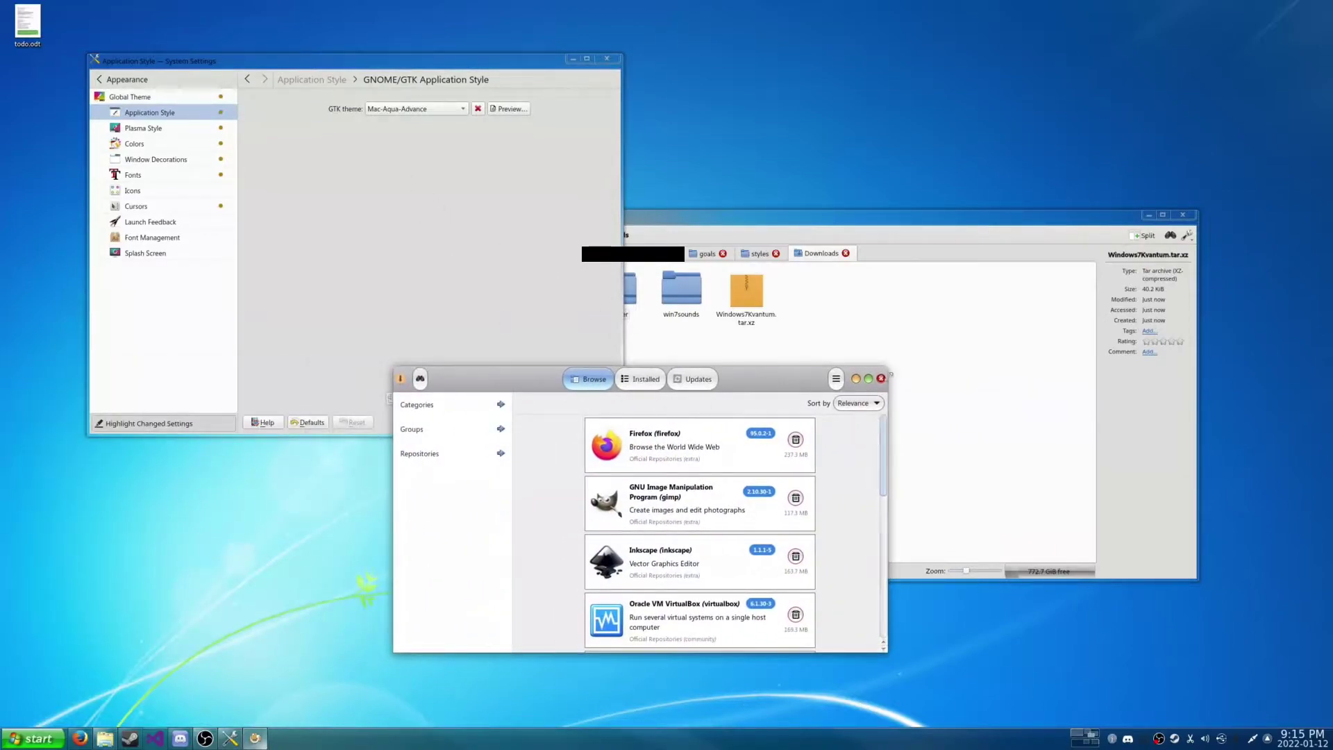
left_click(881, 379)
Set the GTK theme back to Windows-7-2.1 and bring up the application launcher.
left_click(416, 109)
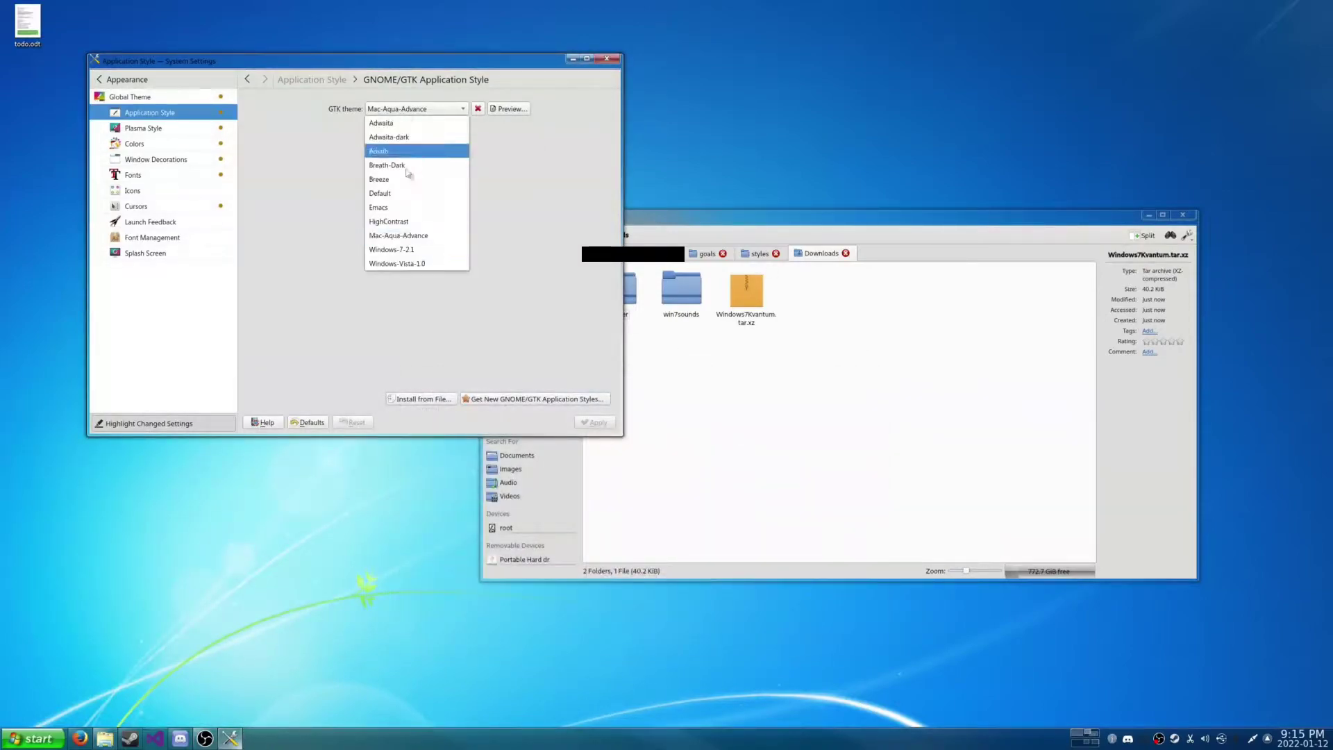
left_click(400, 252)
key("super")
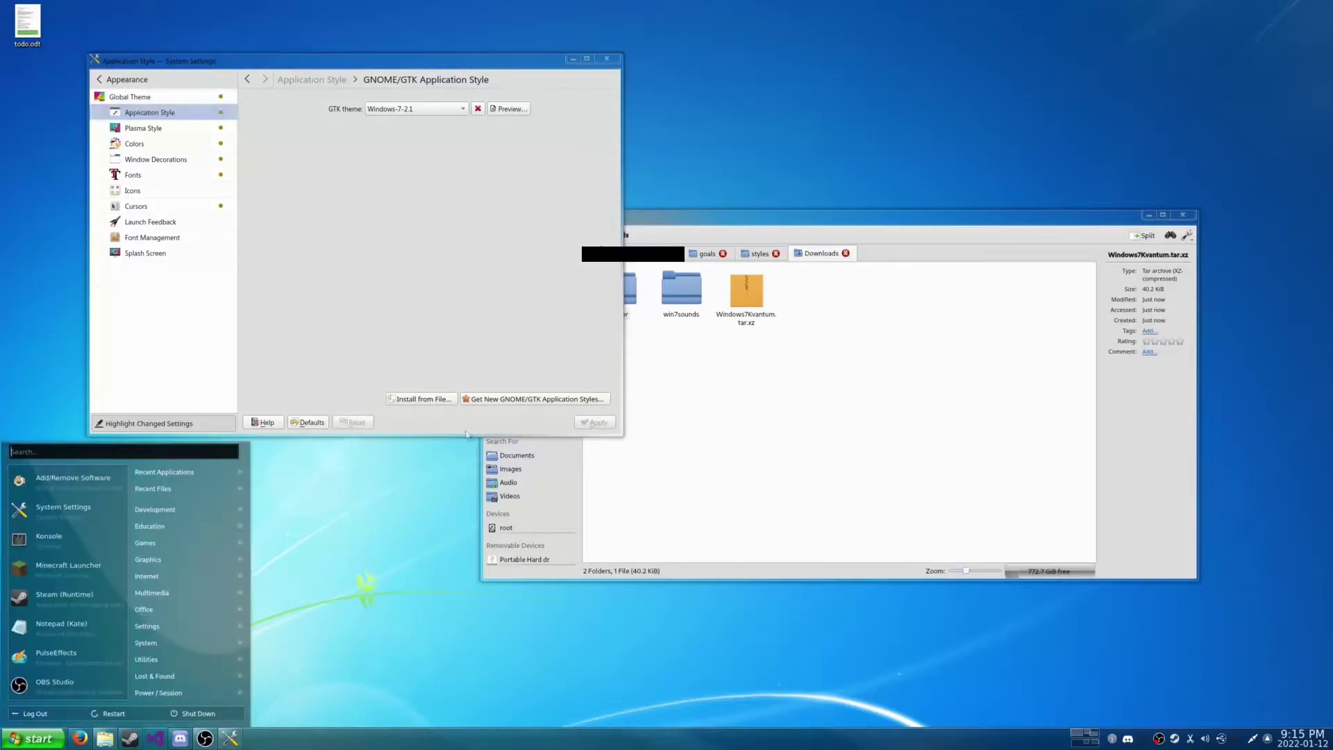
Bring up the Kvantum guide in Firefox and place a new Konsole window on the right.
left_click(58, 476)
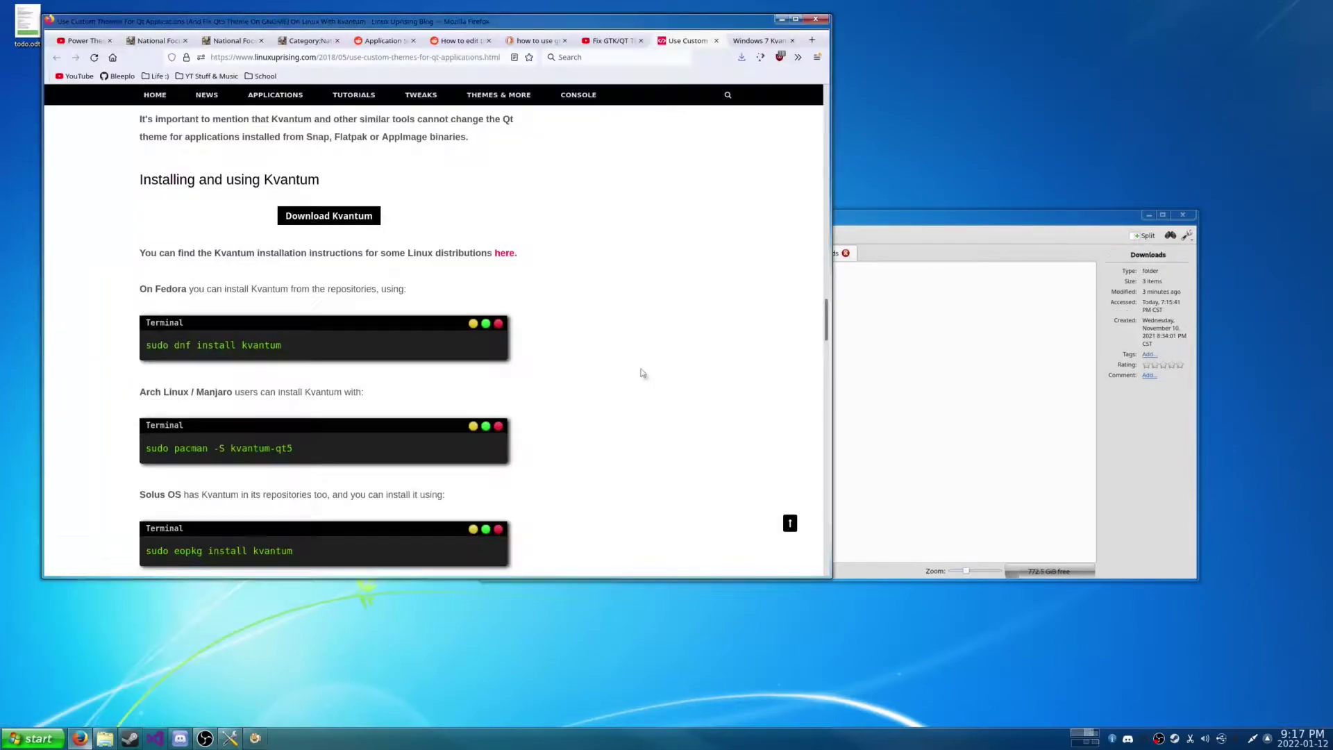
scroll(411, 418, "down", 3)
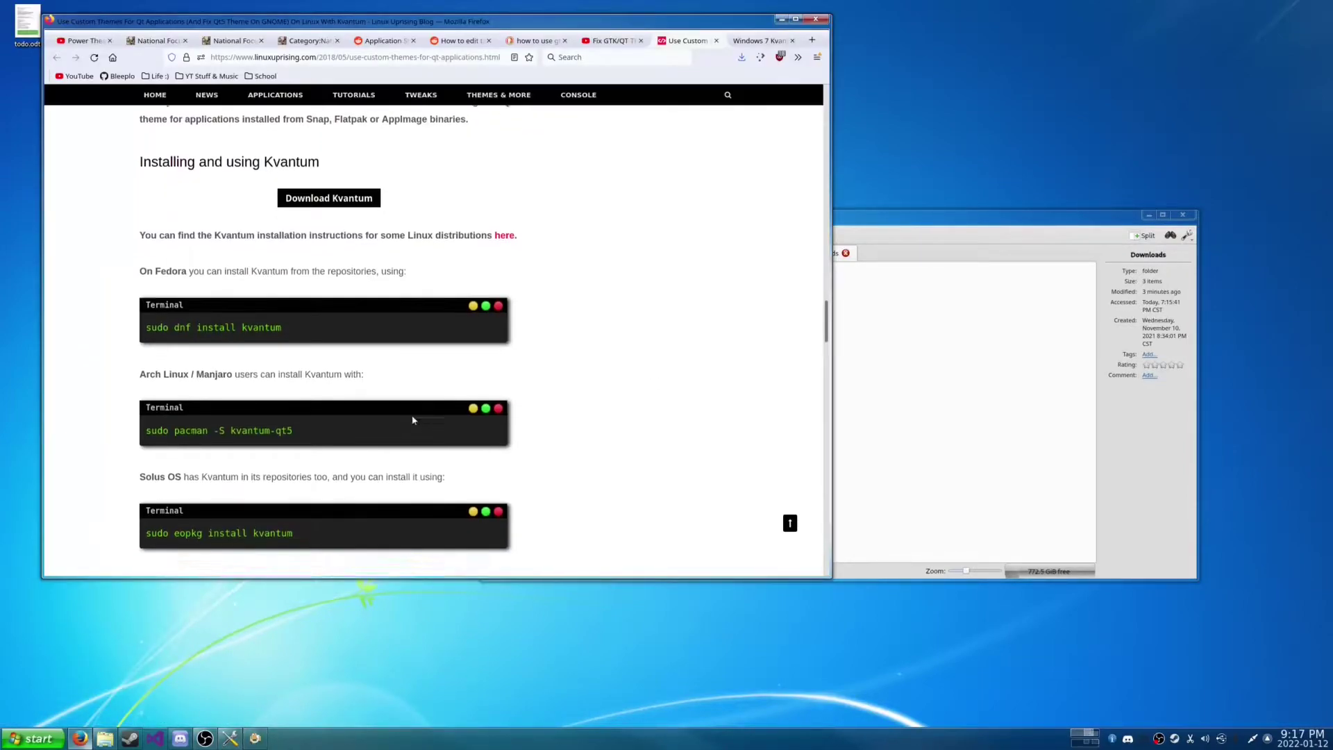
key("ctrl+alt+t")
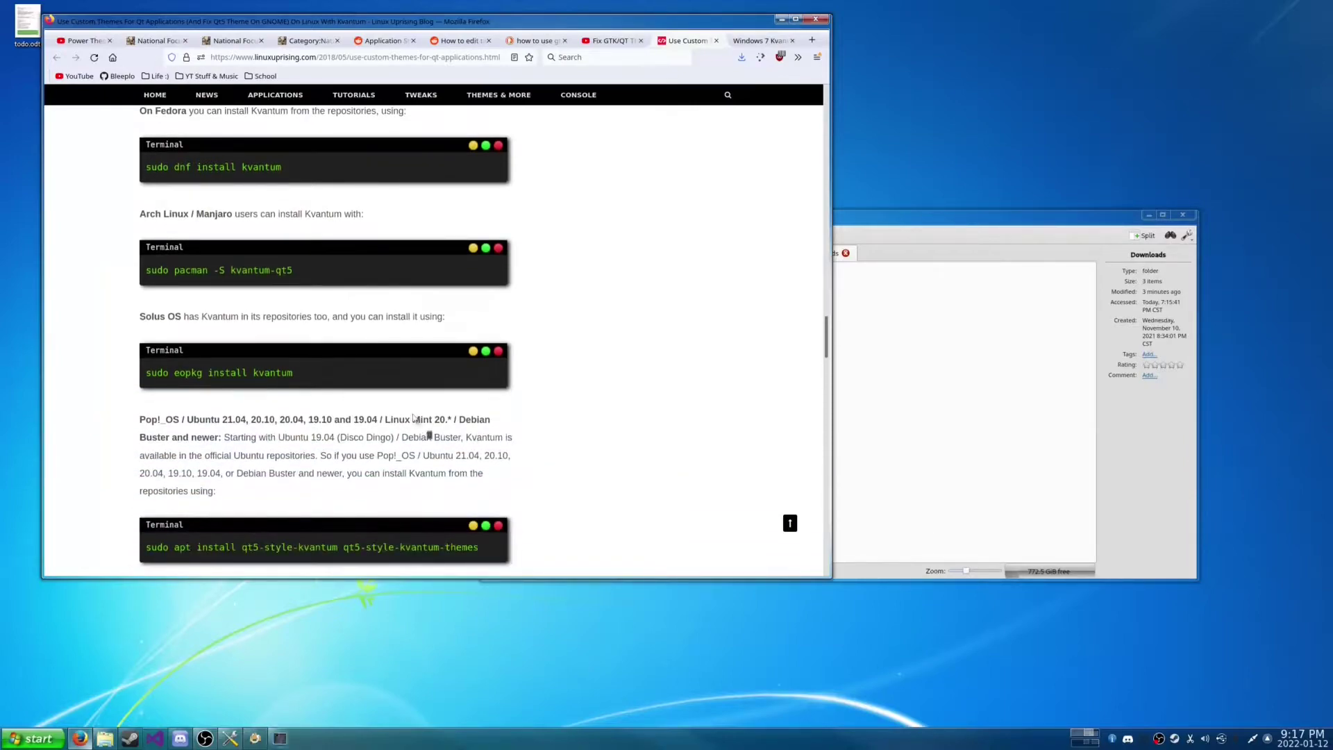
left_click_drag(378, 259, 1022, 228)
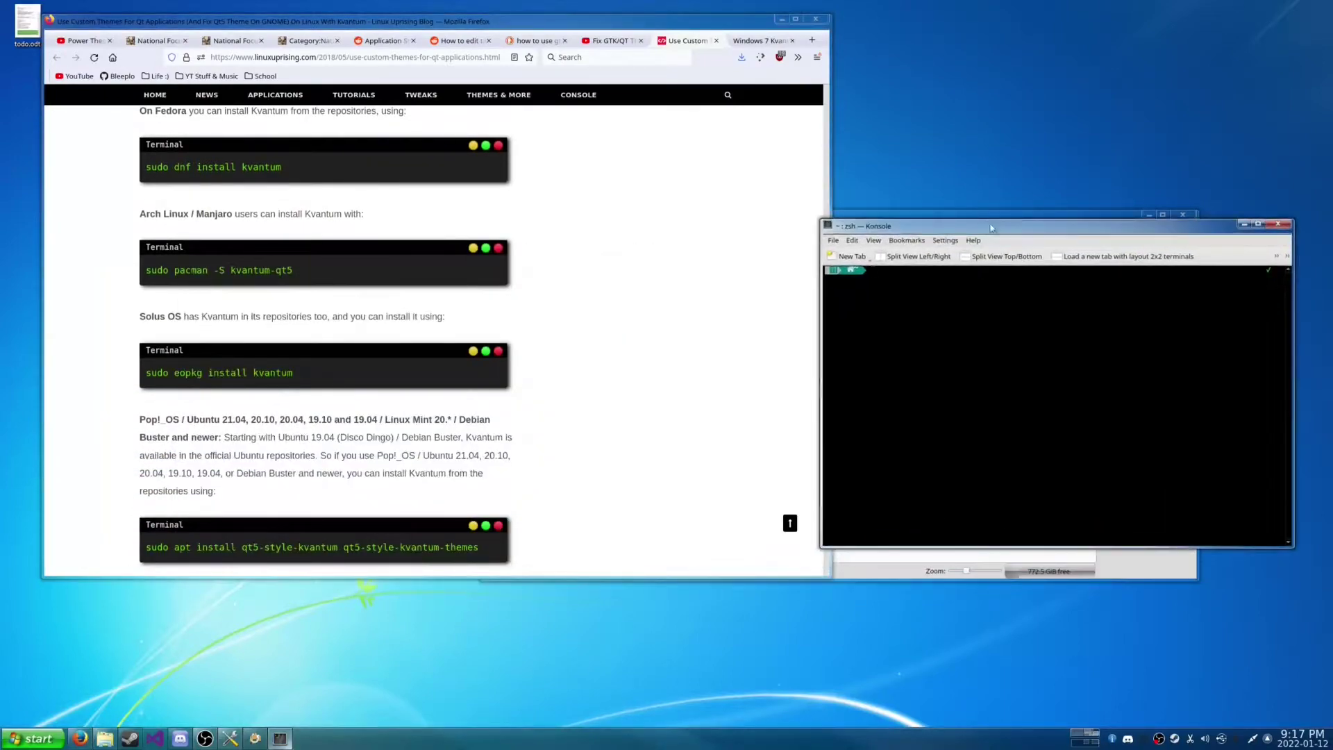
scroll(282, 452, "down", 6)
scroll(282, 453, "down", 8)
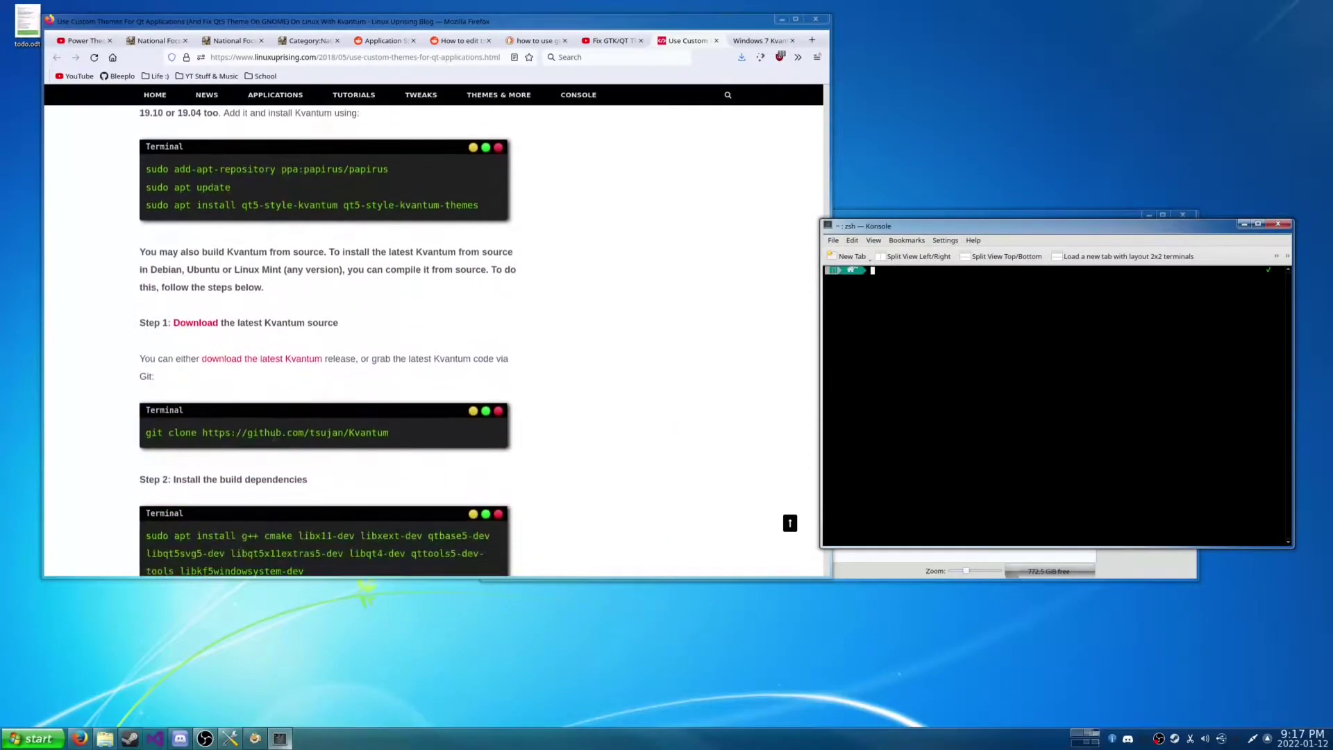
scroll(266, 436, "down", 4)
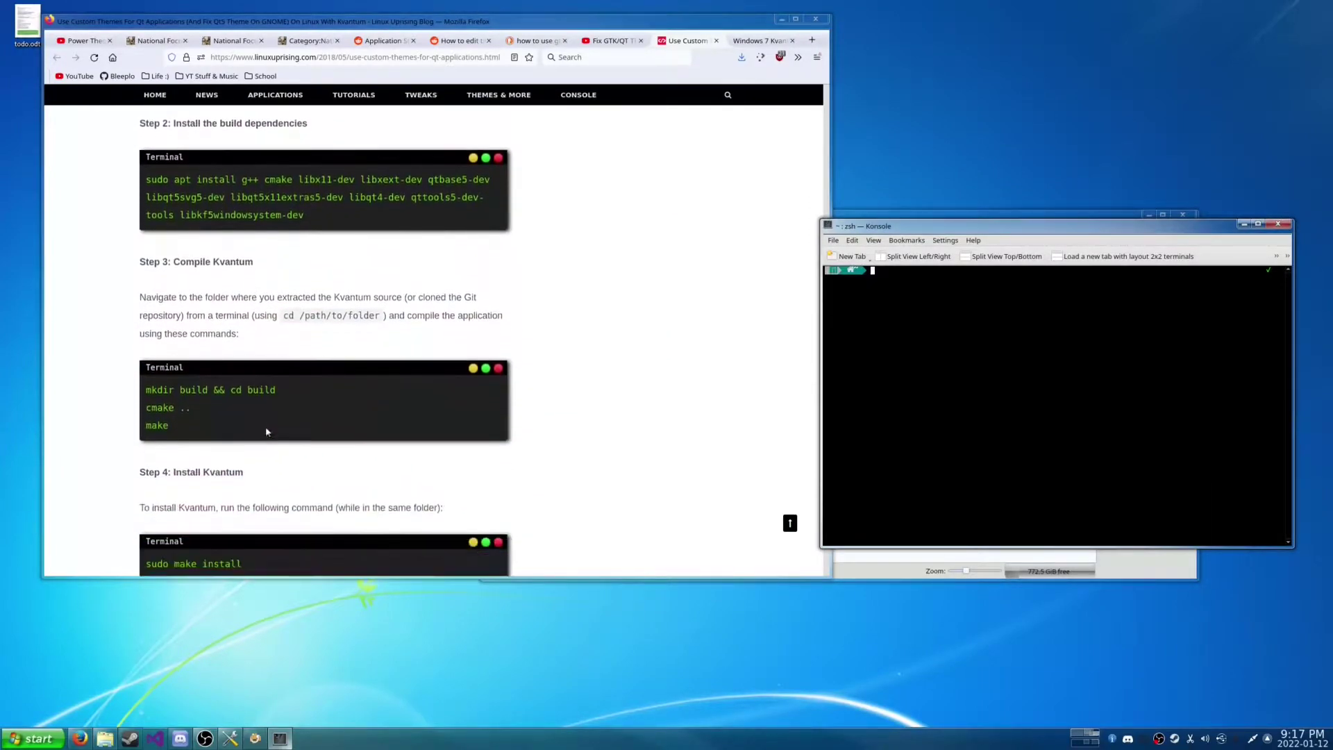
Find 'arc' in the guide, select the Arch pacman install command, then focus Konsole.
left_click(281, 415)
key("ctrl+f")
type("arch")
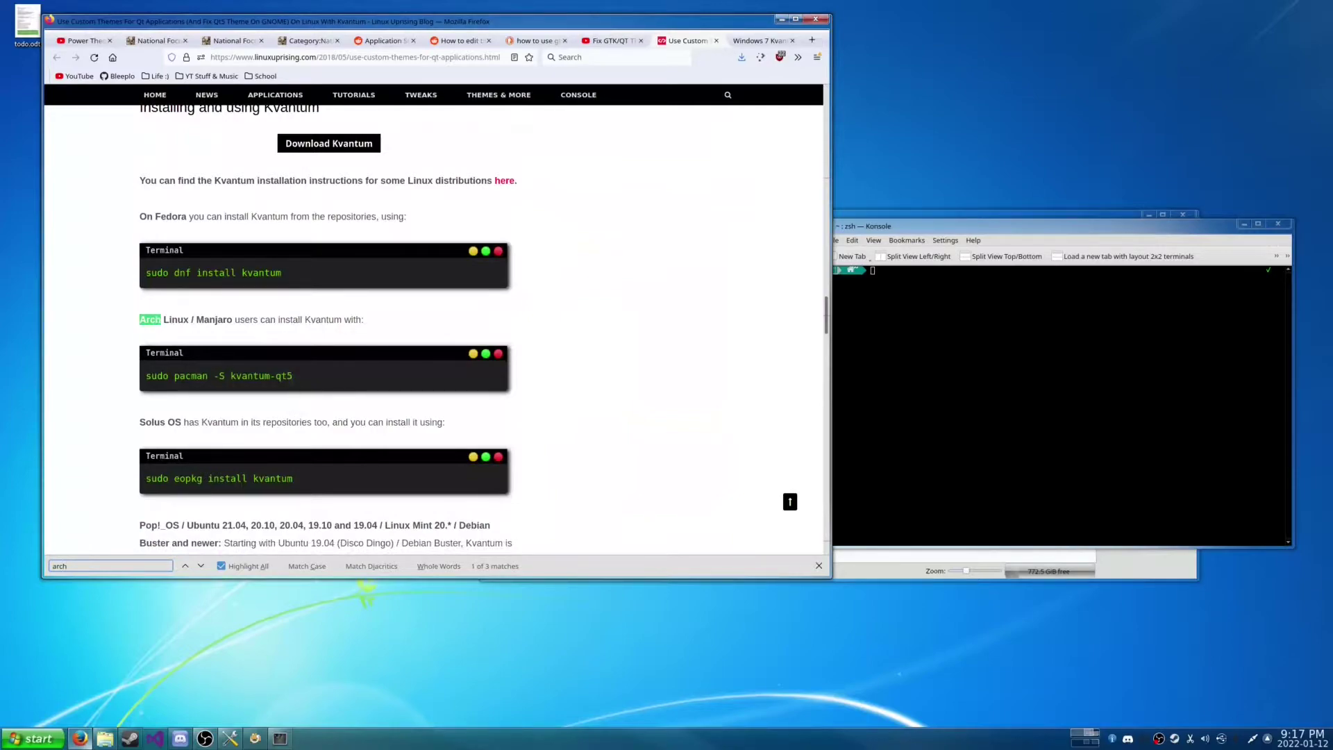
left_click_drag(293, 375, 132, 376)
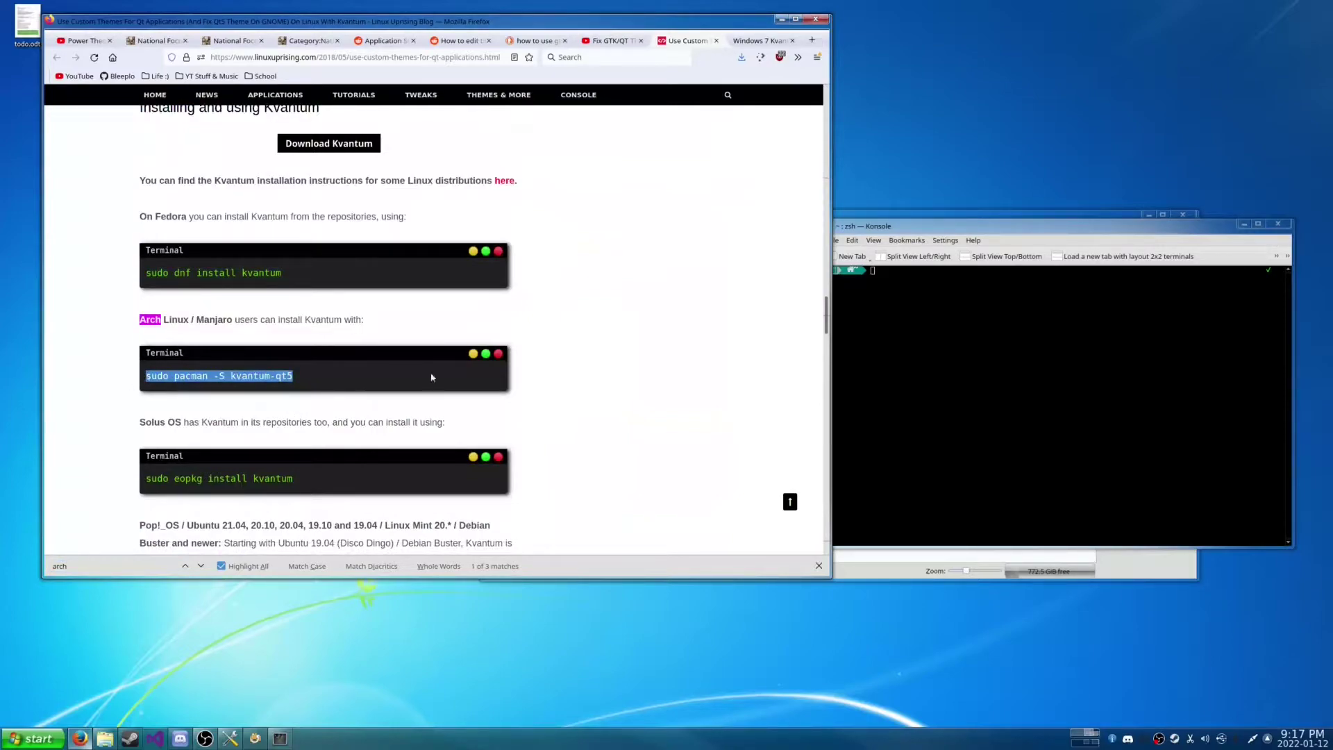
left_click(982, 349)
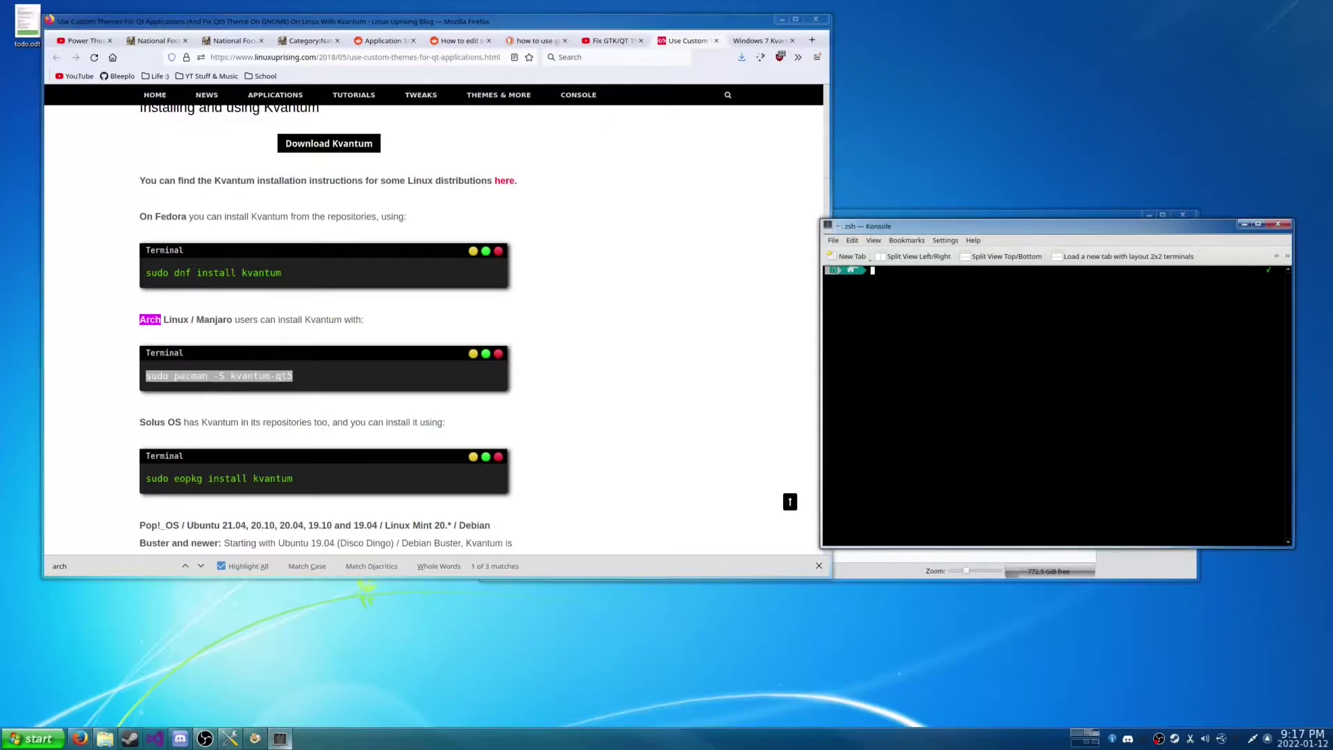
Paste and run sudo pacman -S kvantum-qt5, entering the sudo password and confirming the install.
middle_click(982, 349)
key("Return")
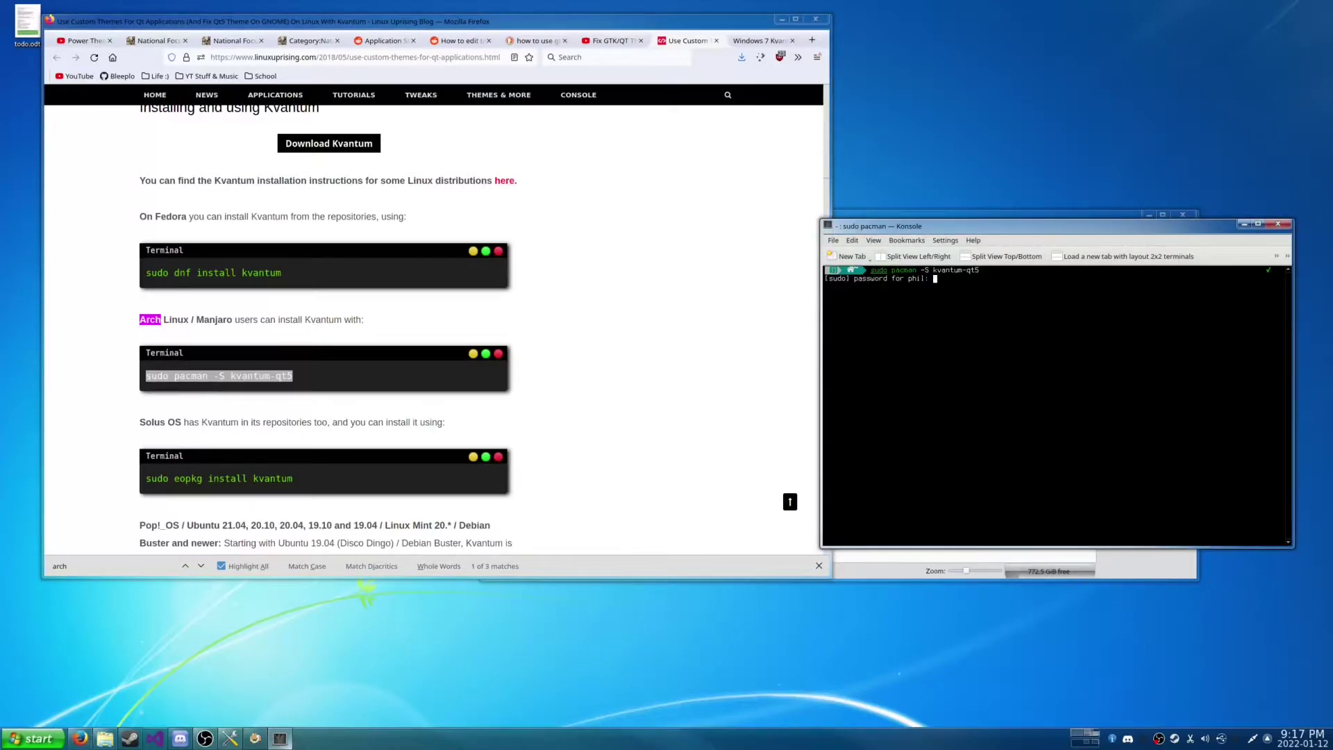
key("Return")
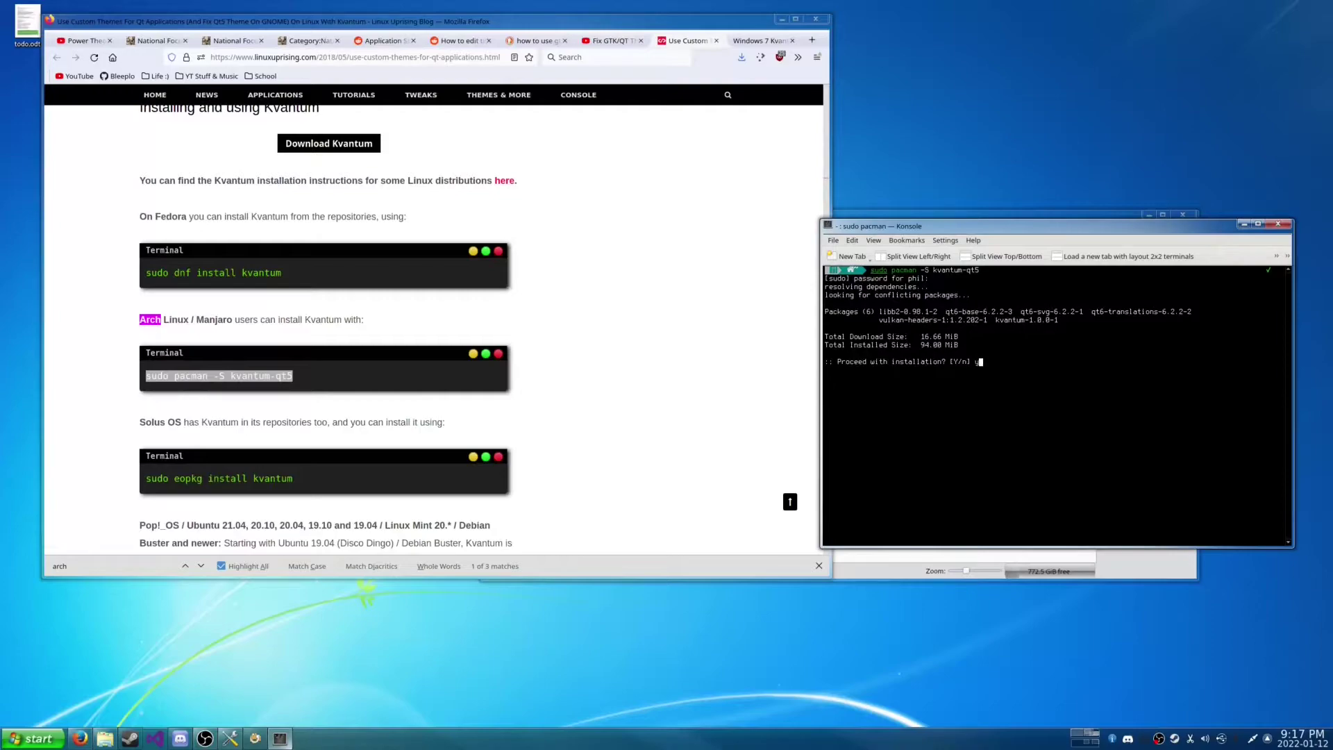
key("Return")
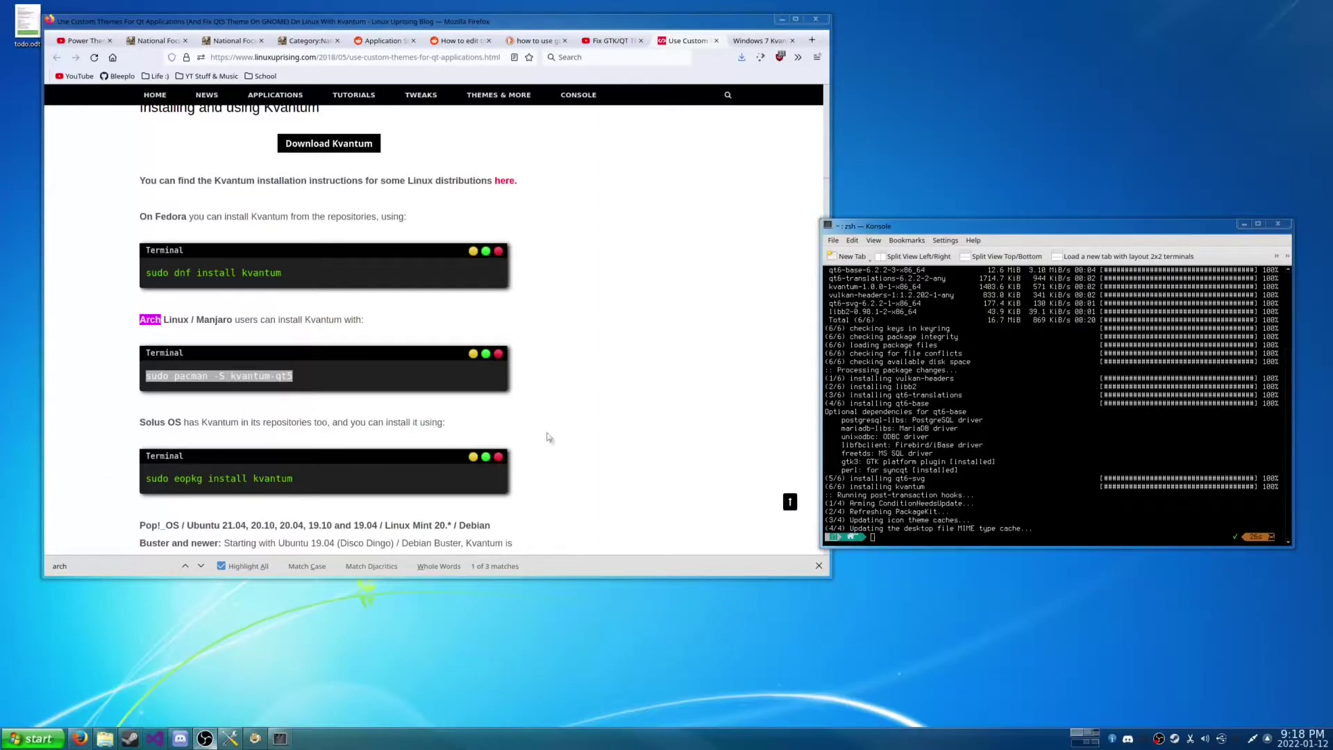
Launch Kvantum Manager by searching 'kvan' in the application launcher.
left_click(14, 745)
type("kva")
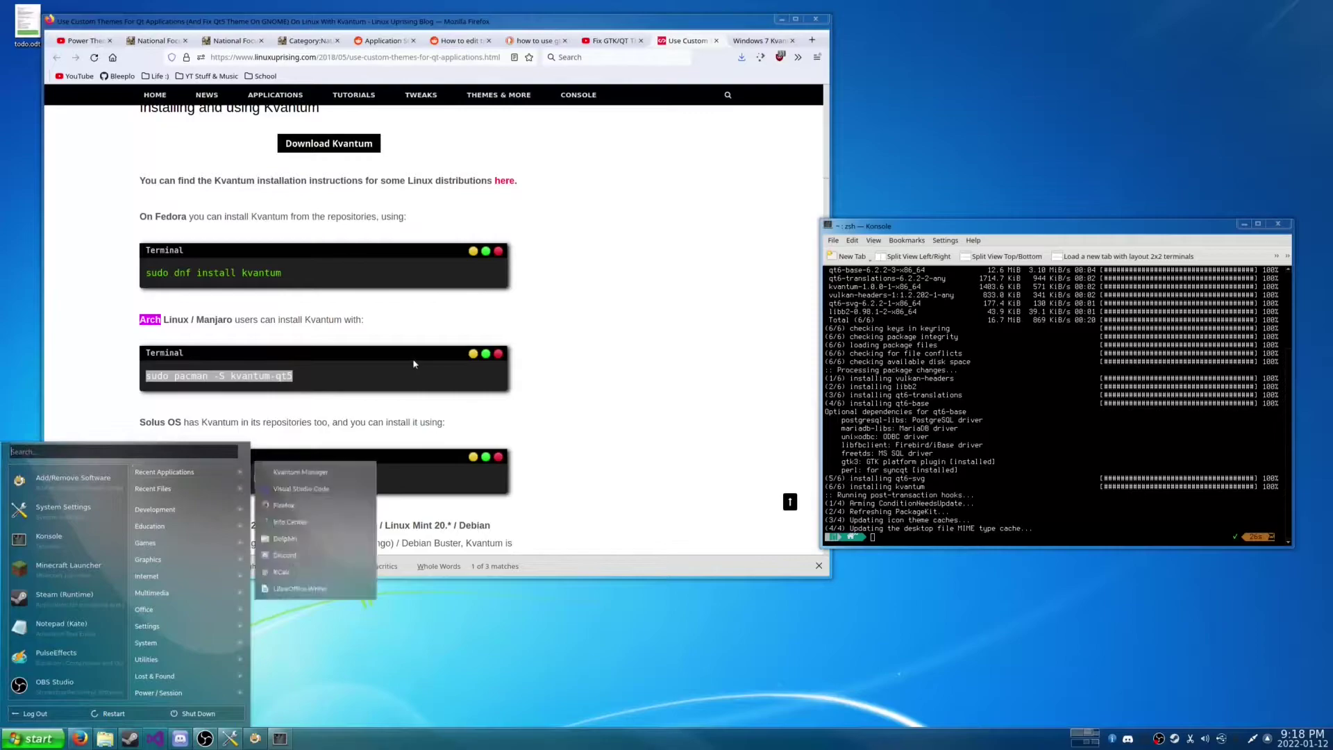
type("n")
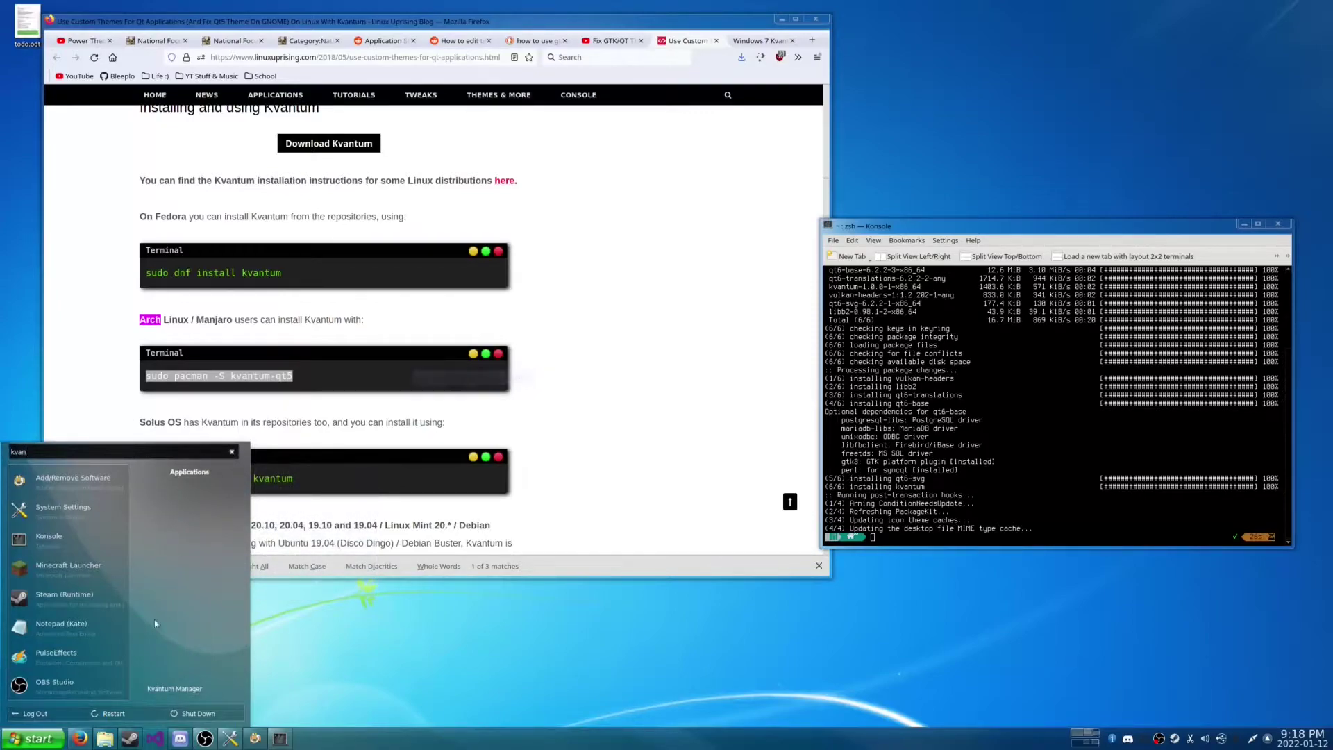
left_click(191, 692)
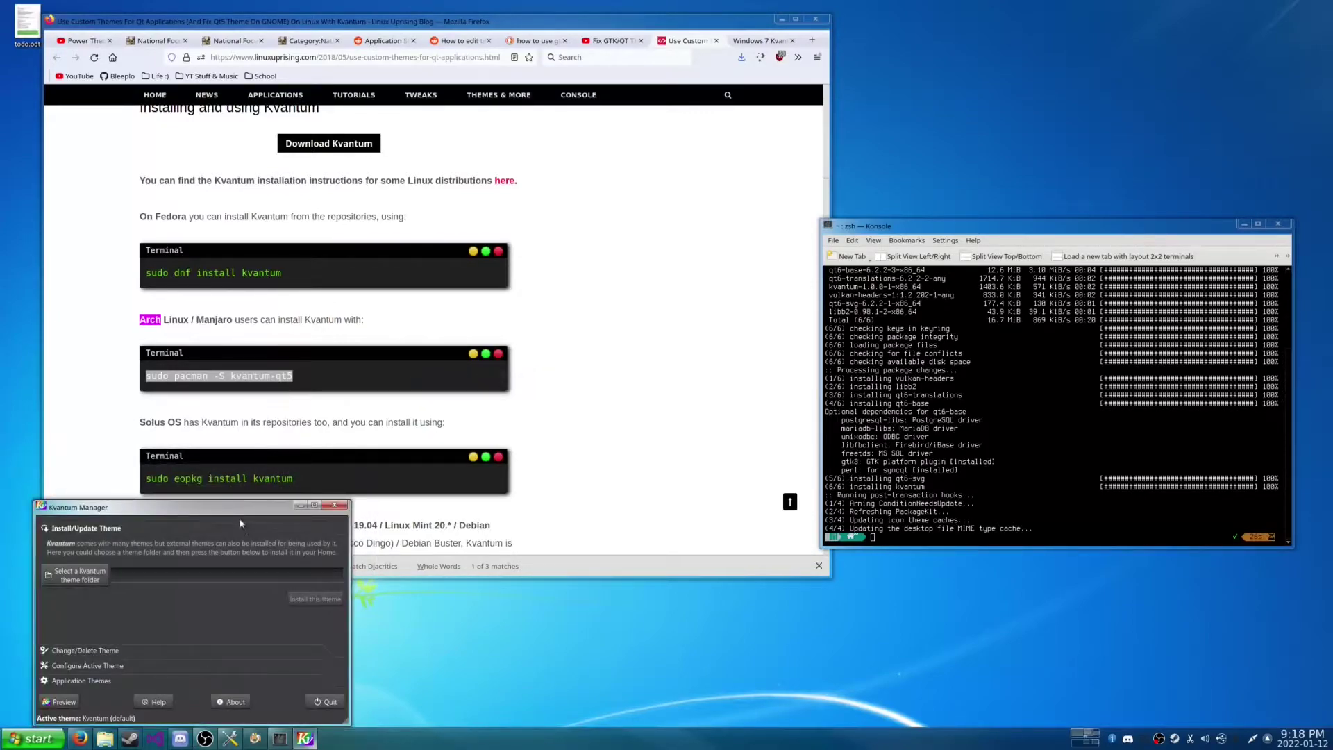
Move Kvantum Manager to the upper right, minimize Konsole, and show the Windows 7 Kvantum store page.
left_click_drag(244, 515, 472, 322)
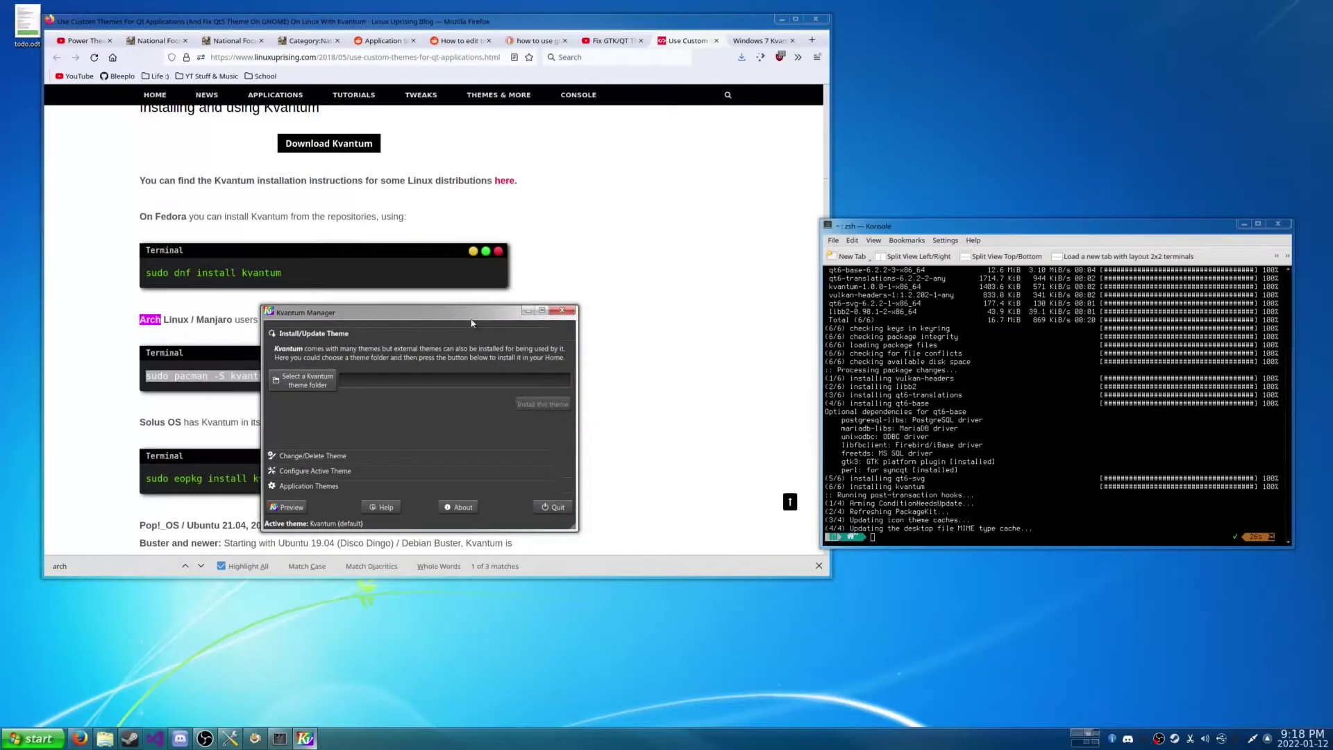
left_click_drag(472, 322, 1103, 82)
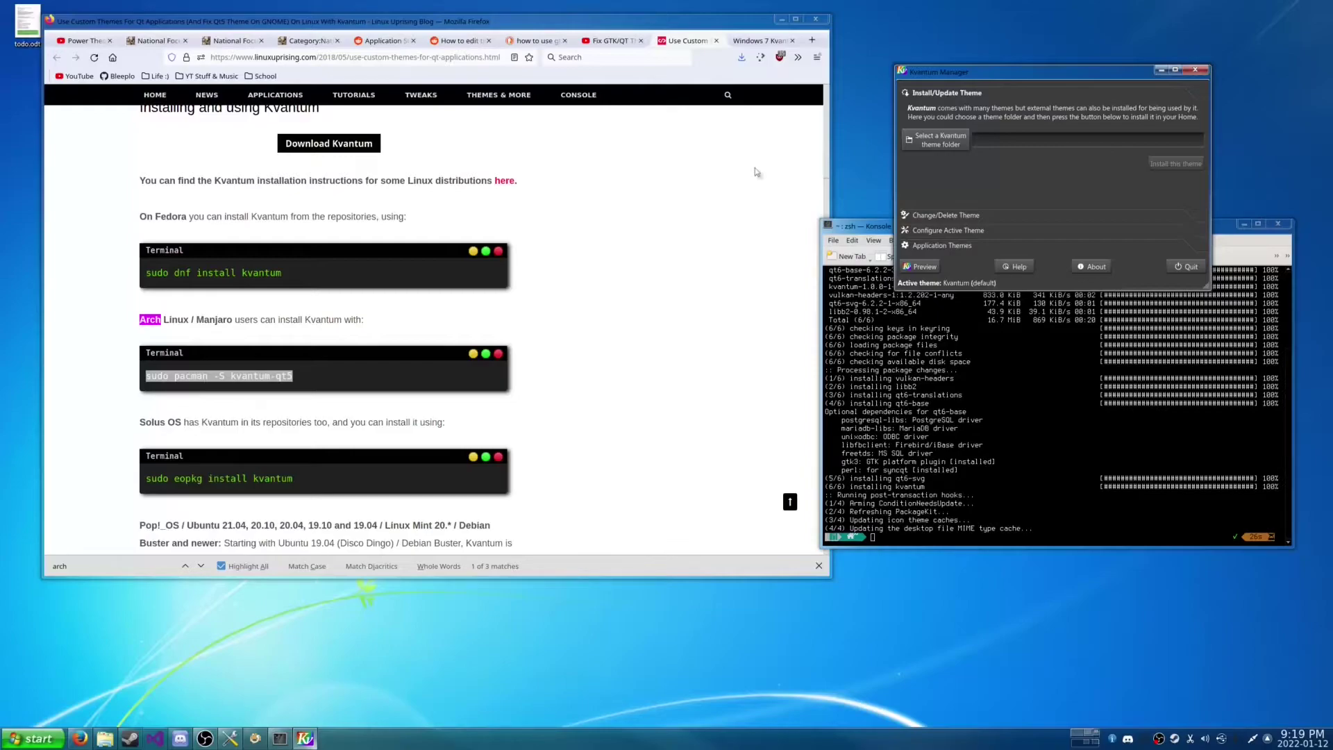
left_click(1243, 224)
left_click(757, 40)
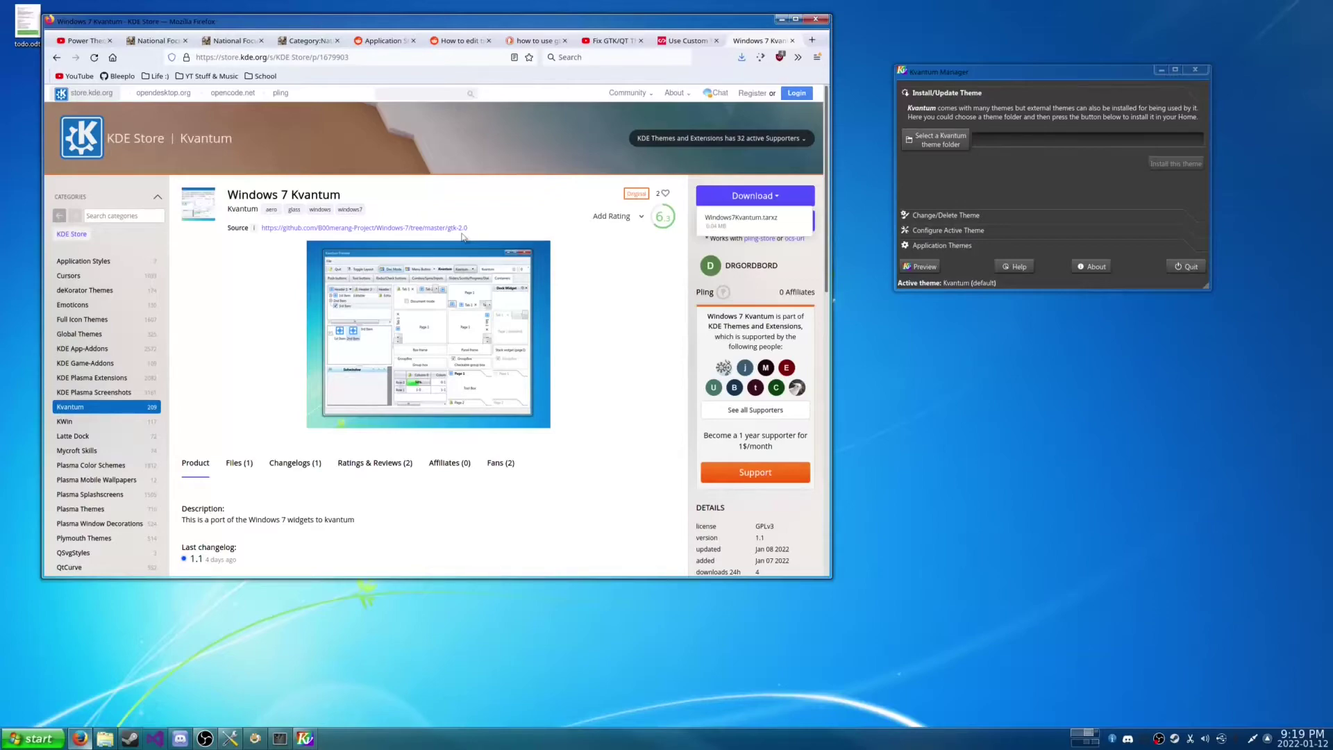
Extract Windows7Kvantum.tar.xz in Dolphin's Downloads folder, then begin selecting a Kvantum theme folder.
left_click(104, 738)
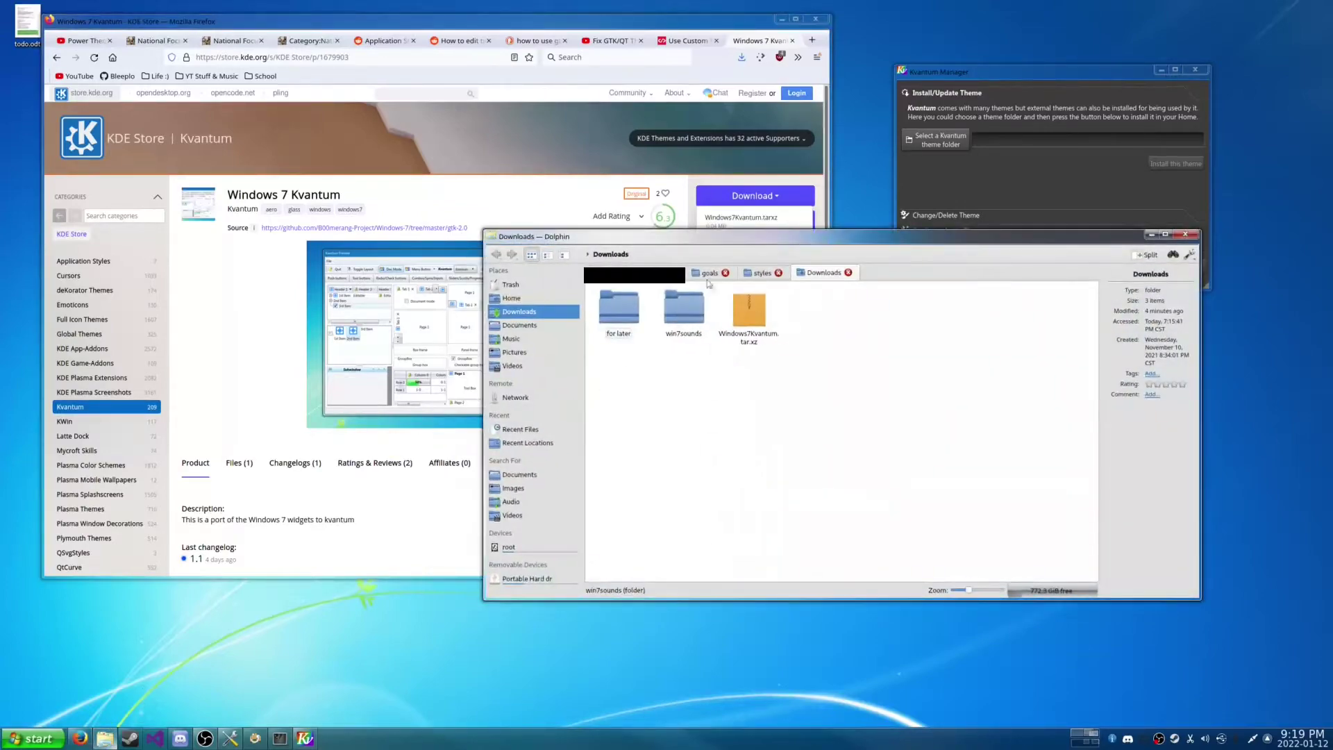
left_click_drag(754, 231, 397, 166)
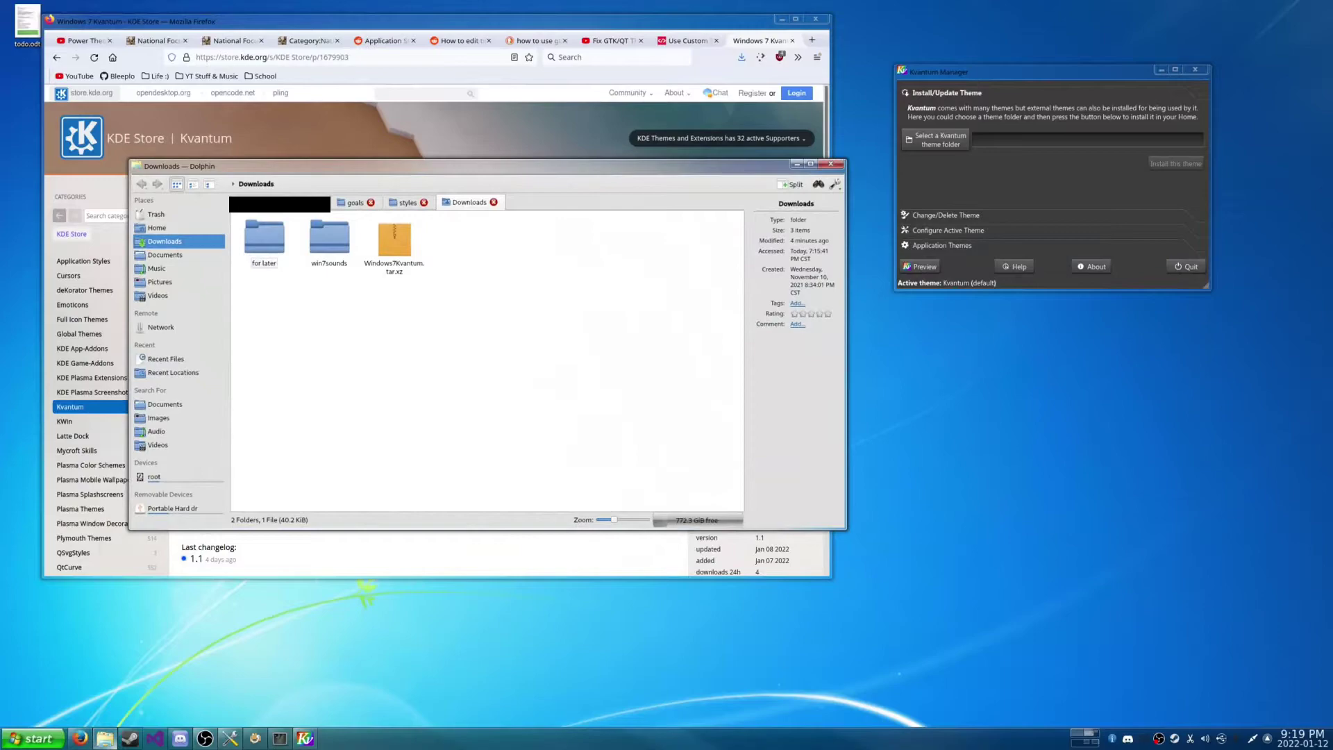
double_click(393, 240)
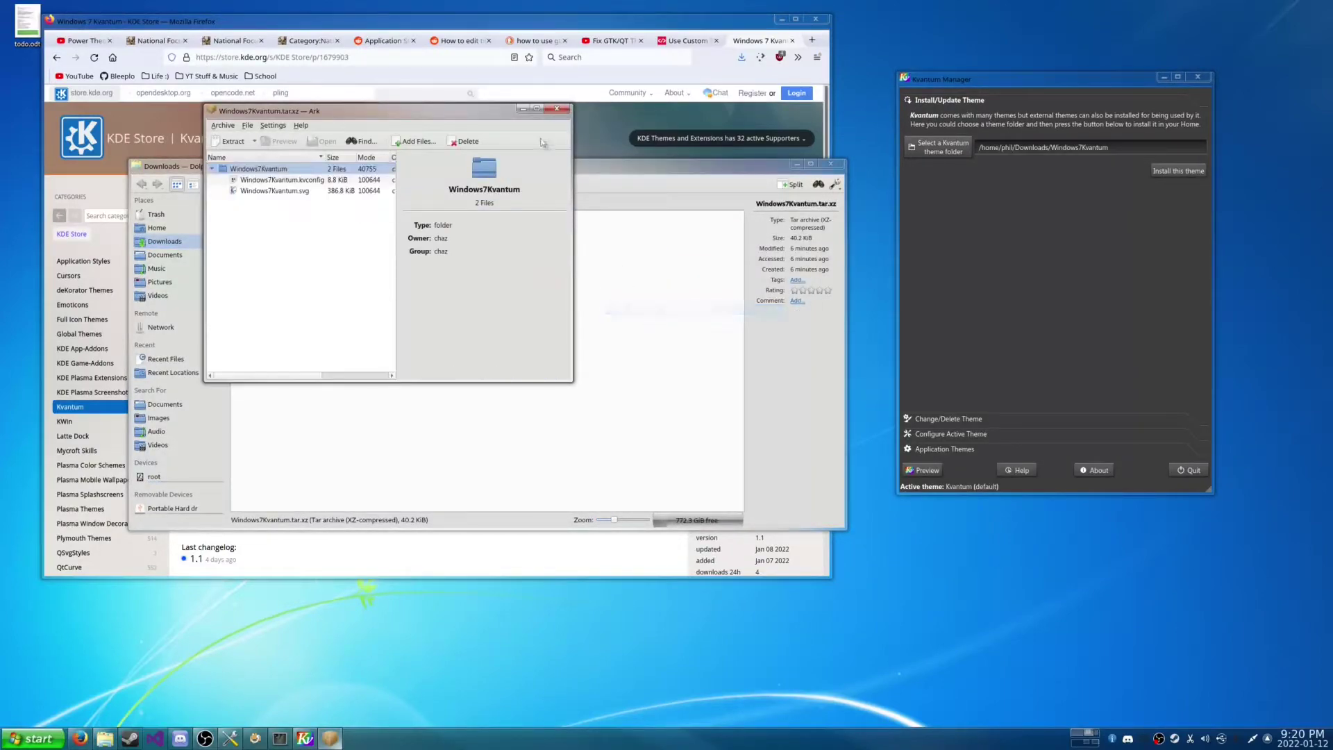
left_click(557, 109)
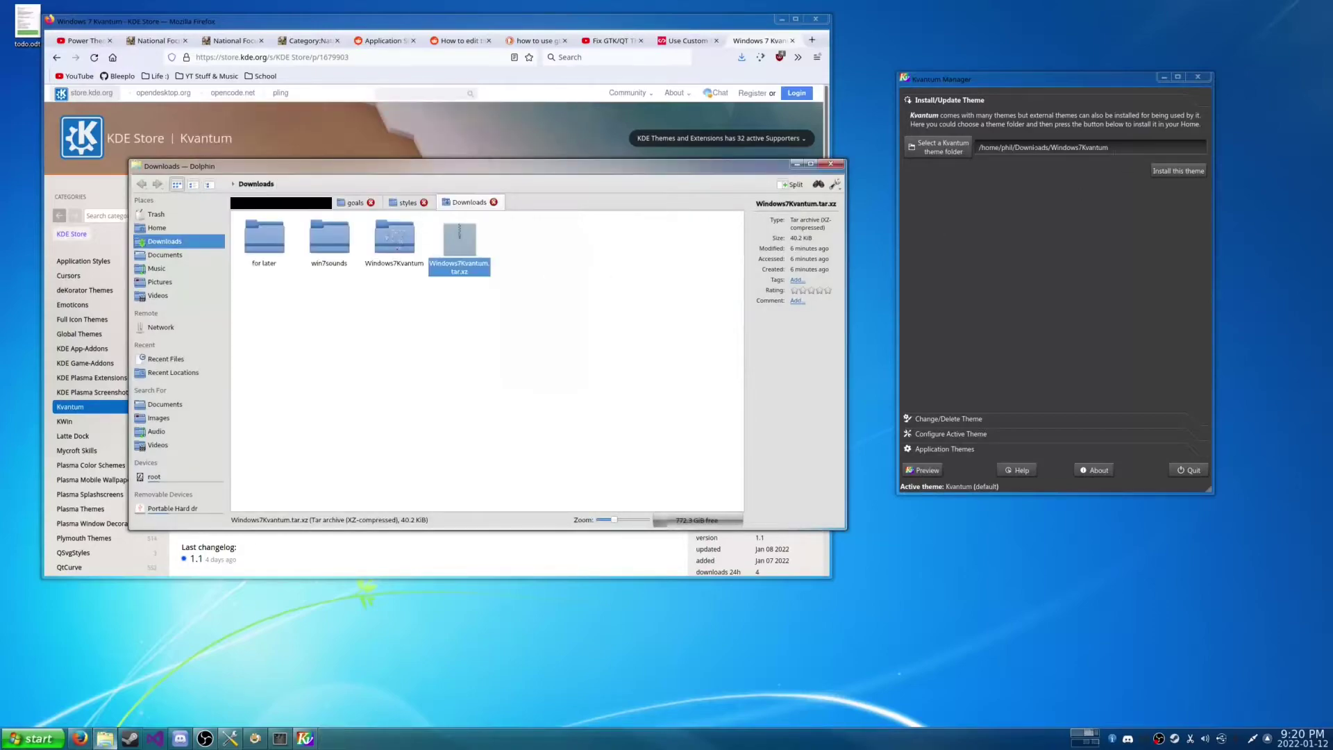
left_click(943, 146)
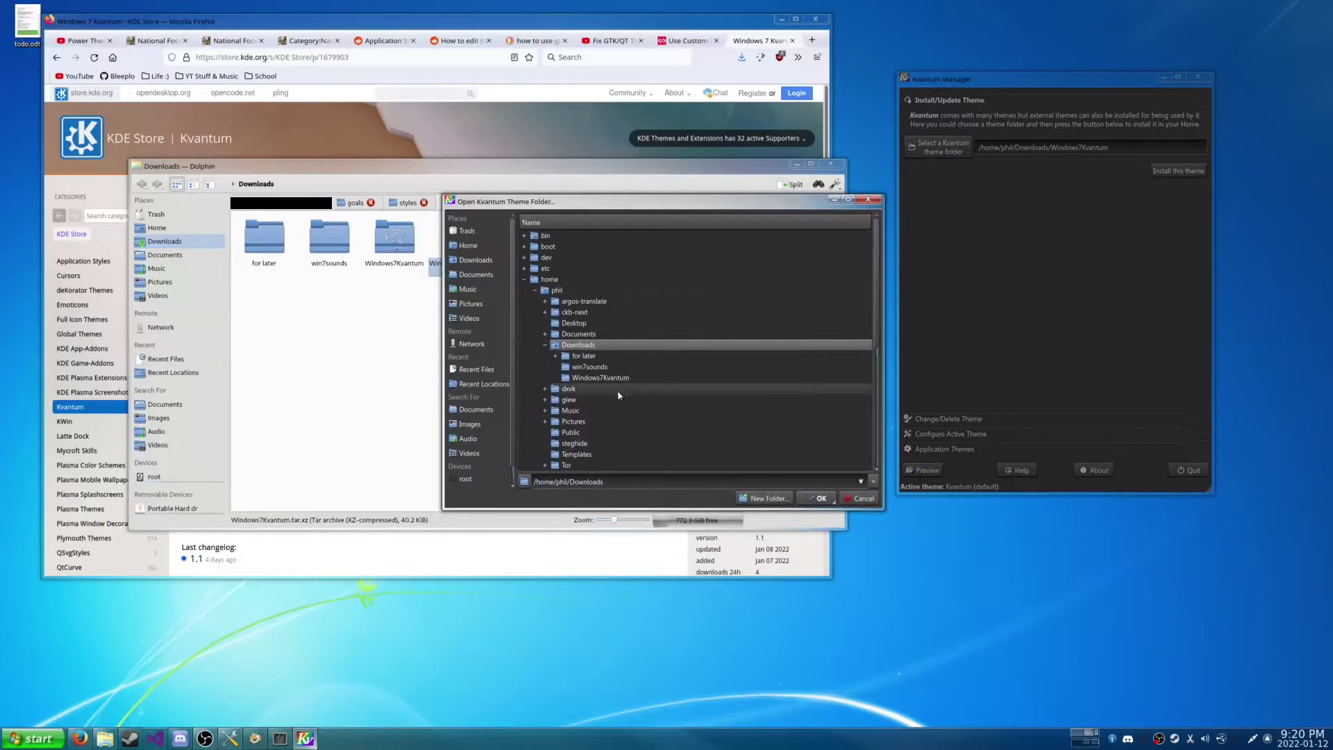
Choose the extracted Windows7Kvantum folder, install it, and confirm overwriting the existing theme.
left_click(598, 377)
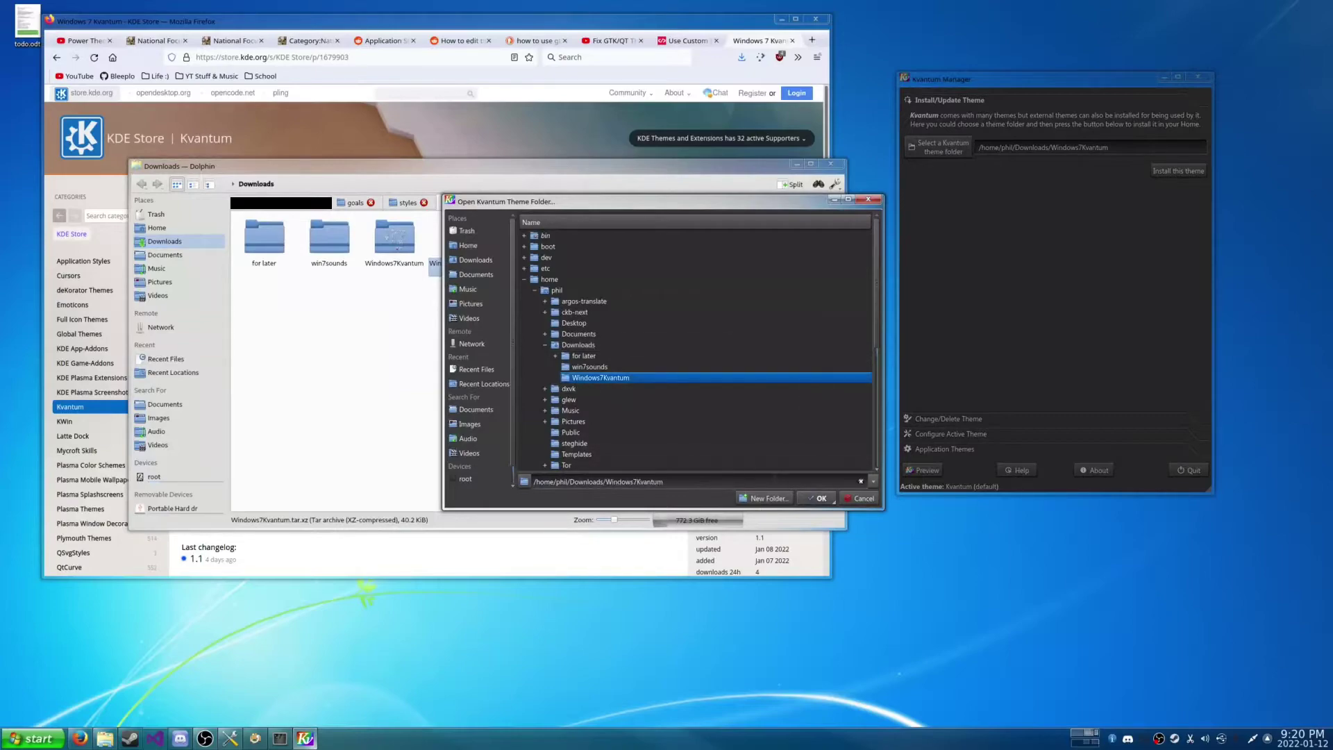
left_click(816, 498)
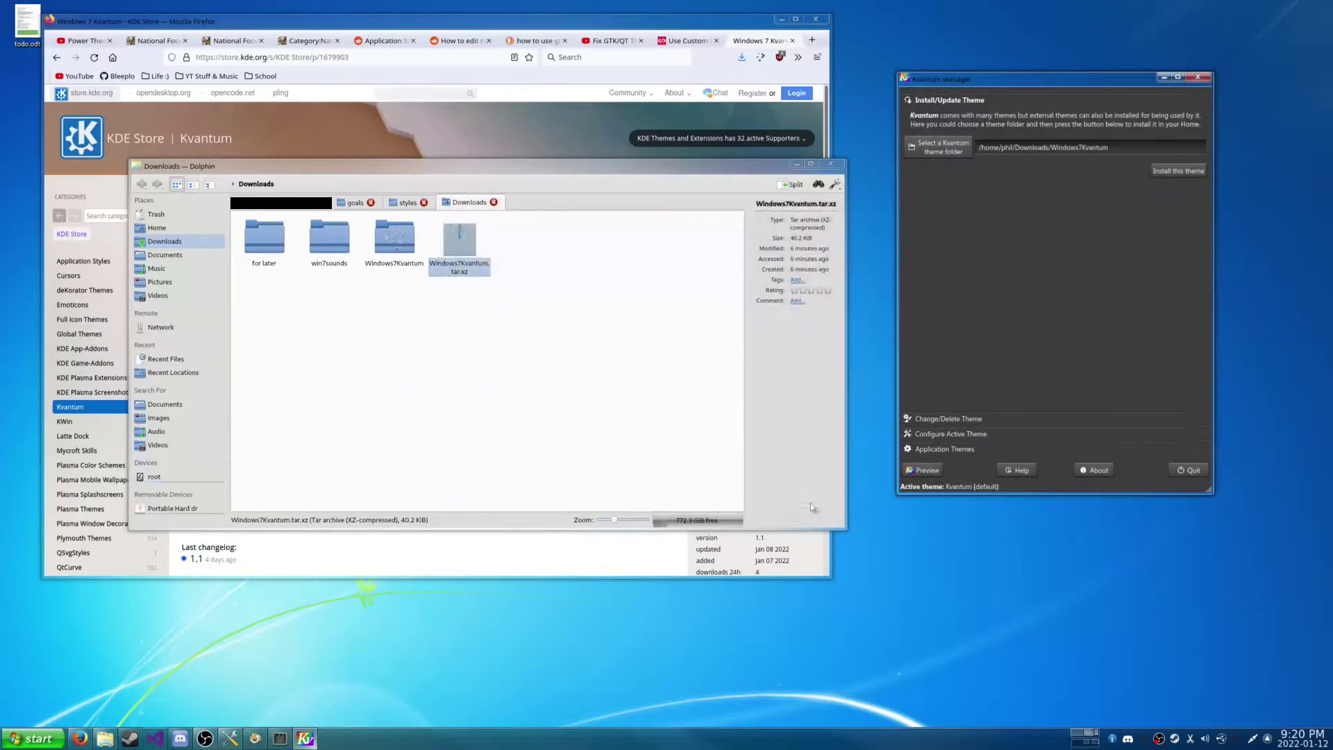
left_click(1170, 174)
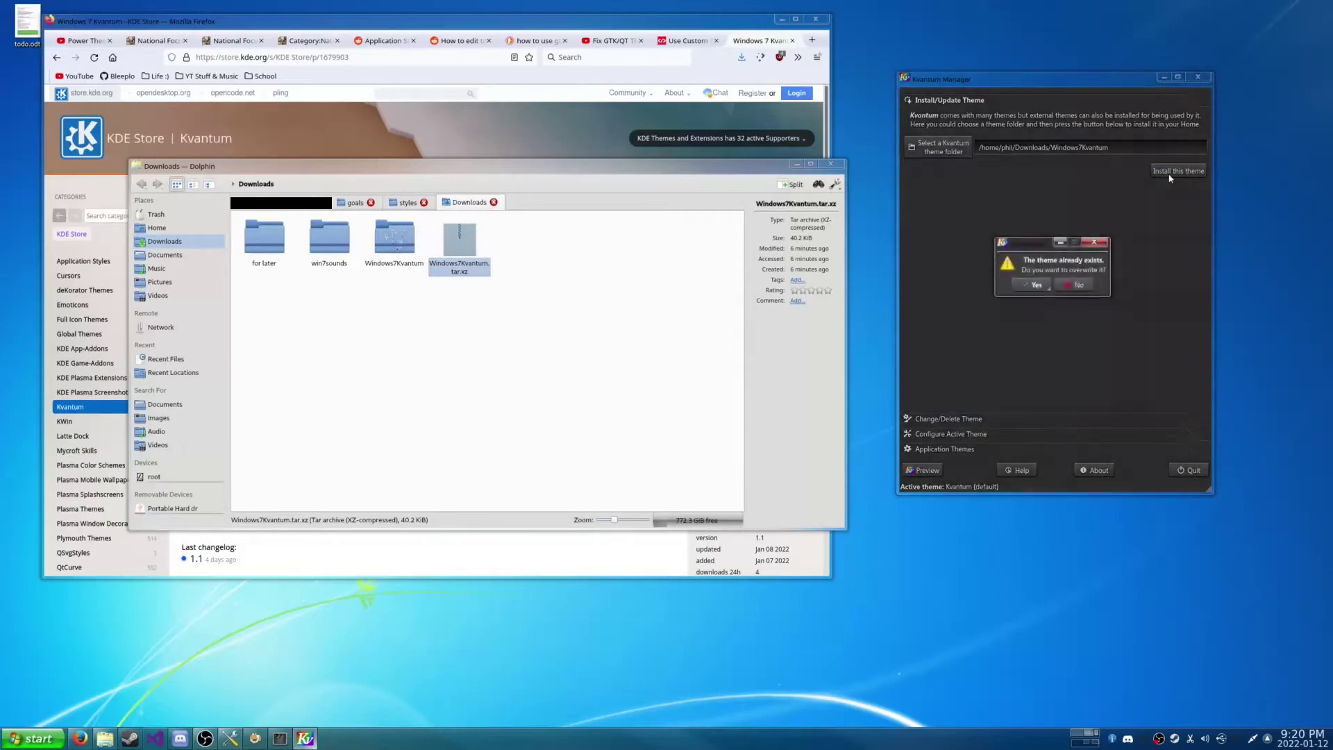
left_click(1028, 287)
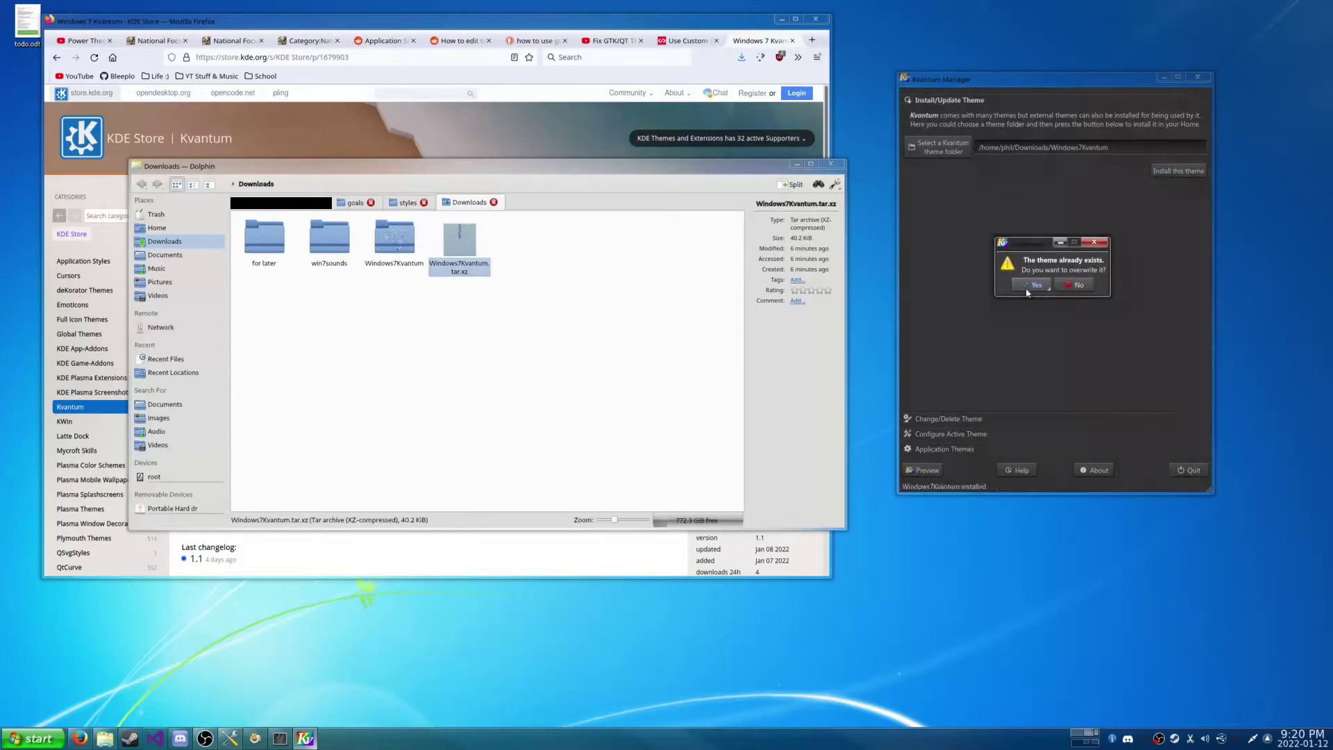
Select Windows7Kvantum under Change/Delete Theme, use it, and expand Configure Active Theme.
left_click(954, 420)
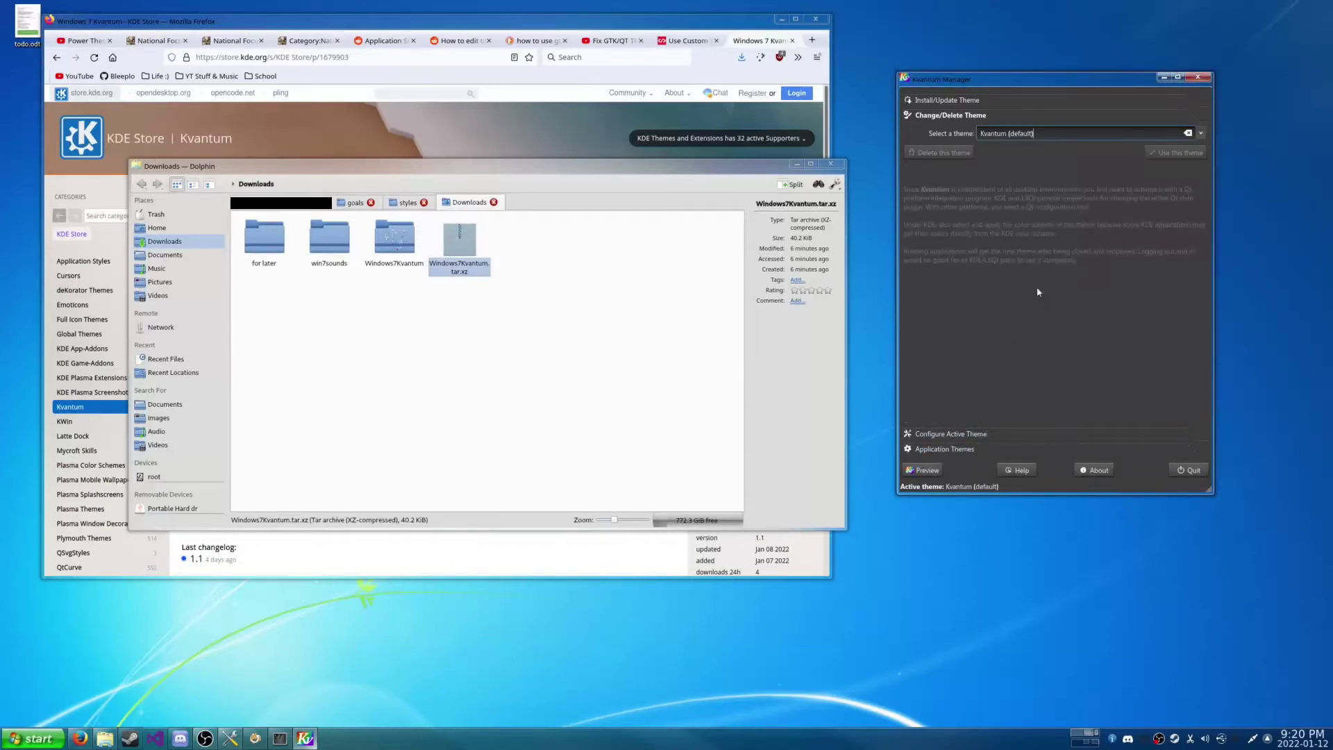
left_click(1202, 135)
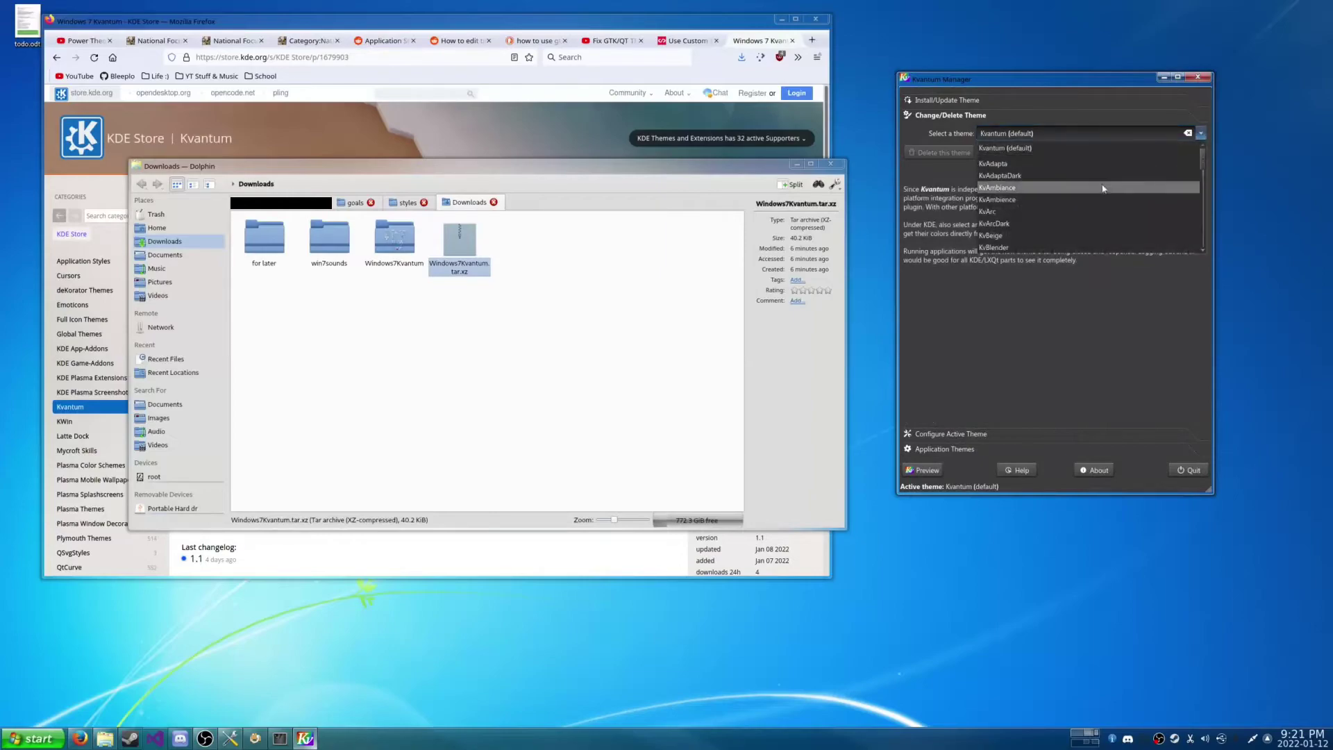
scroll(1100, 190, "down", 5)
left_click(1098, 248)
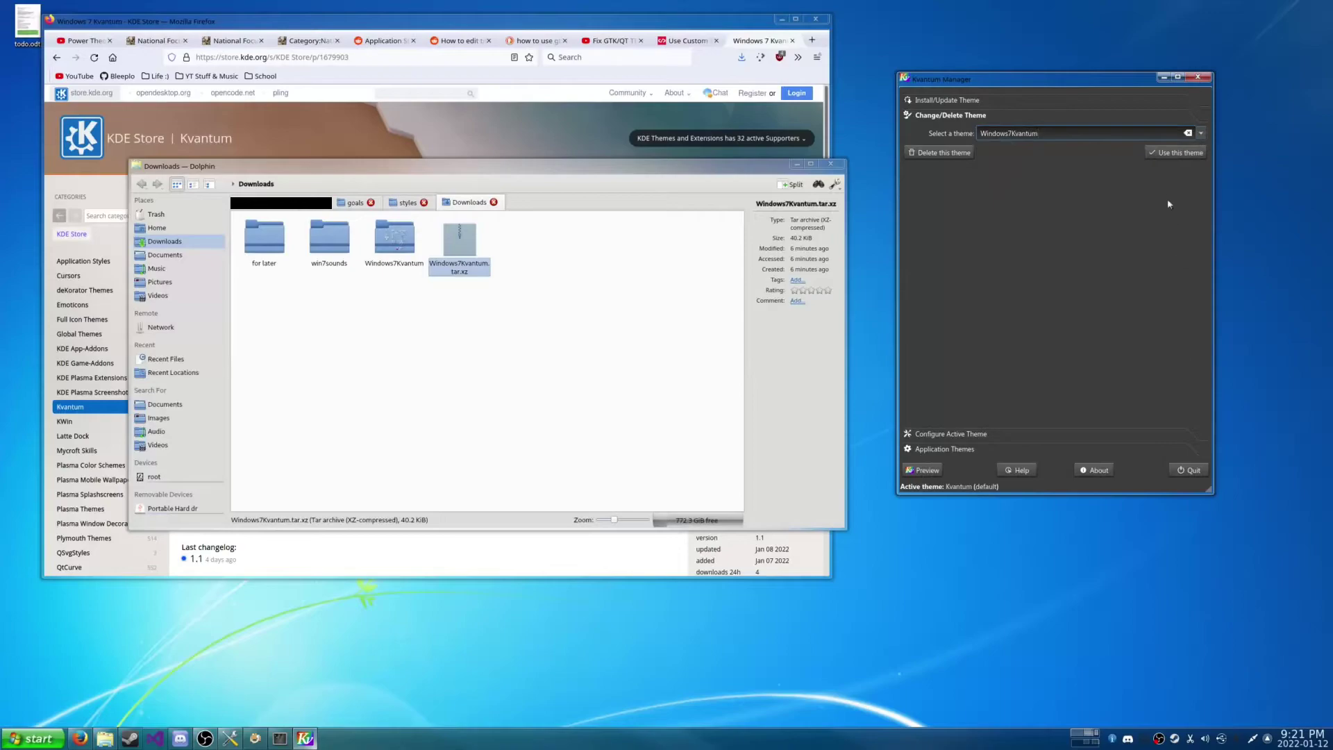
left_click(1177, 153)
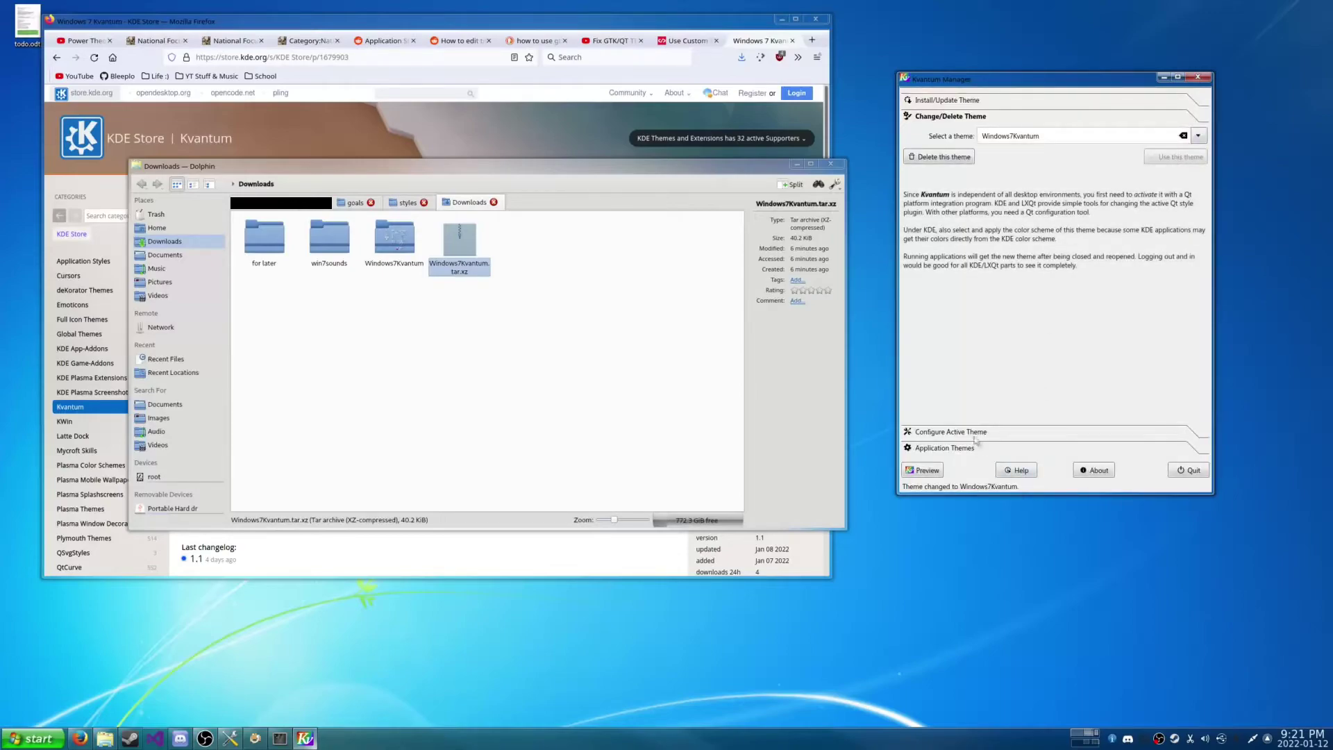
left_click(951, 448)
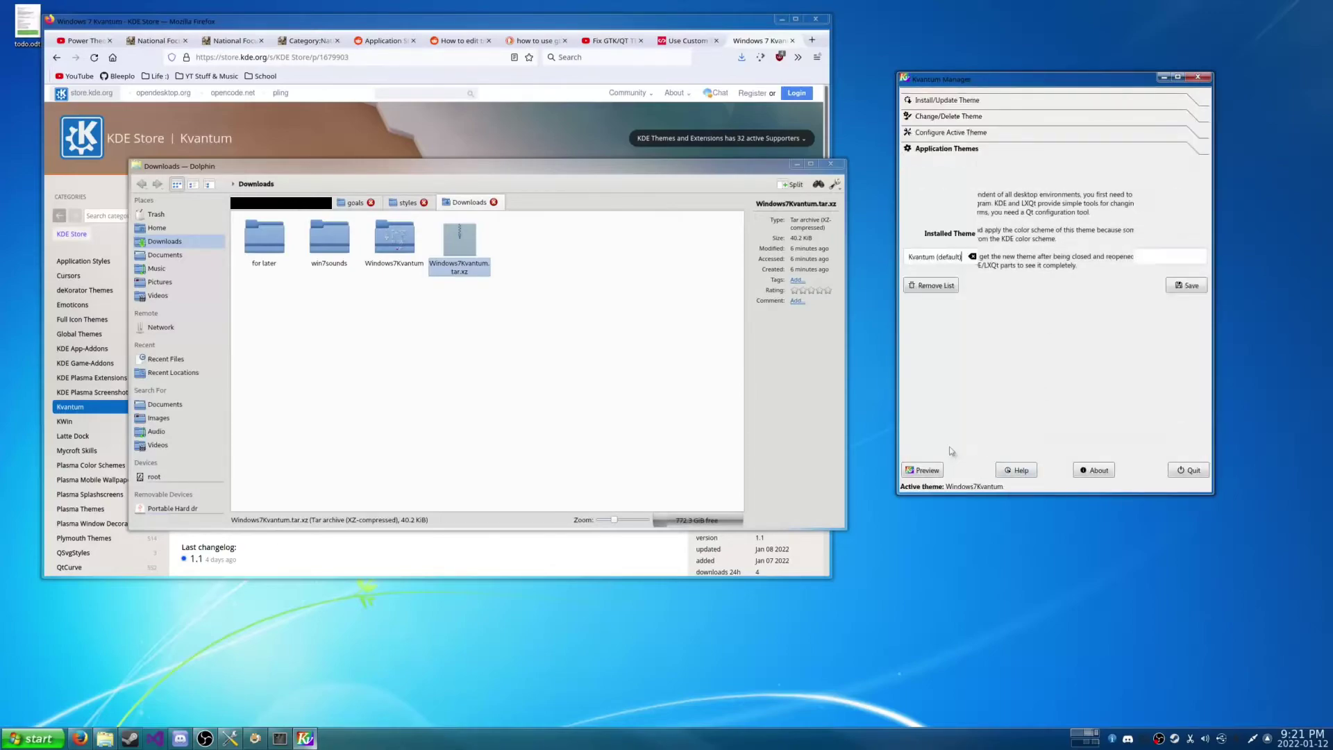
left_click(945, 133)
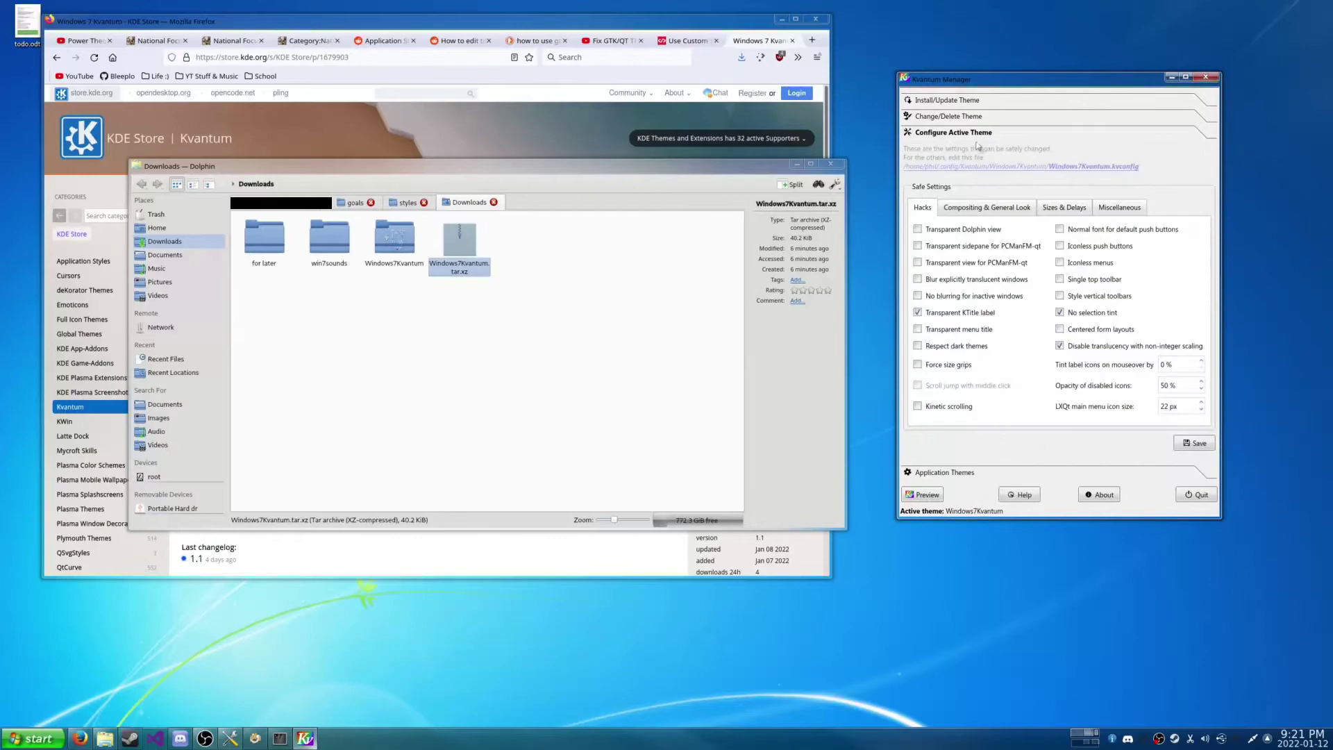
Preview Windows7Kvantum across the Tool buttons, Radio/Check, Combos, Sliders and Containers tabs.
left_click(927, 495)
left_click(784, 383)
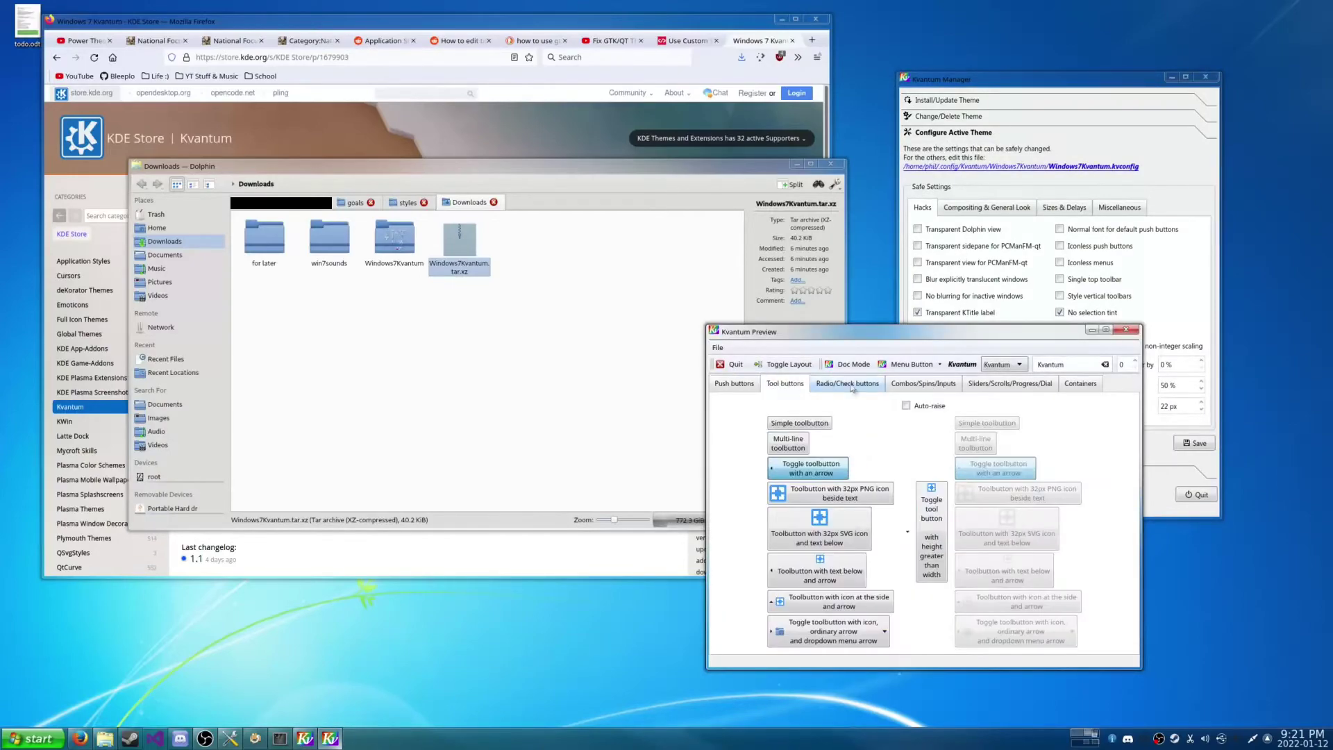
left_click(847, 383)
left_click(924, 384)
left_click(1033, 385)
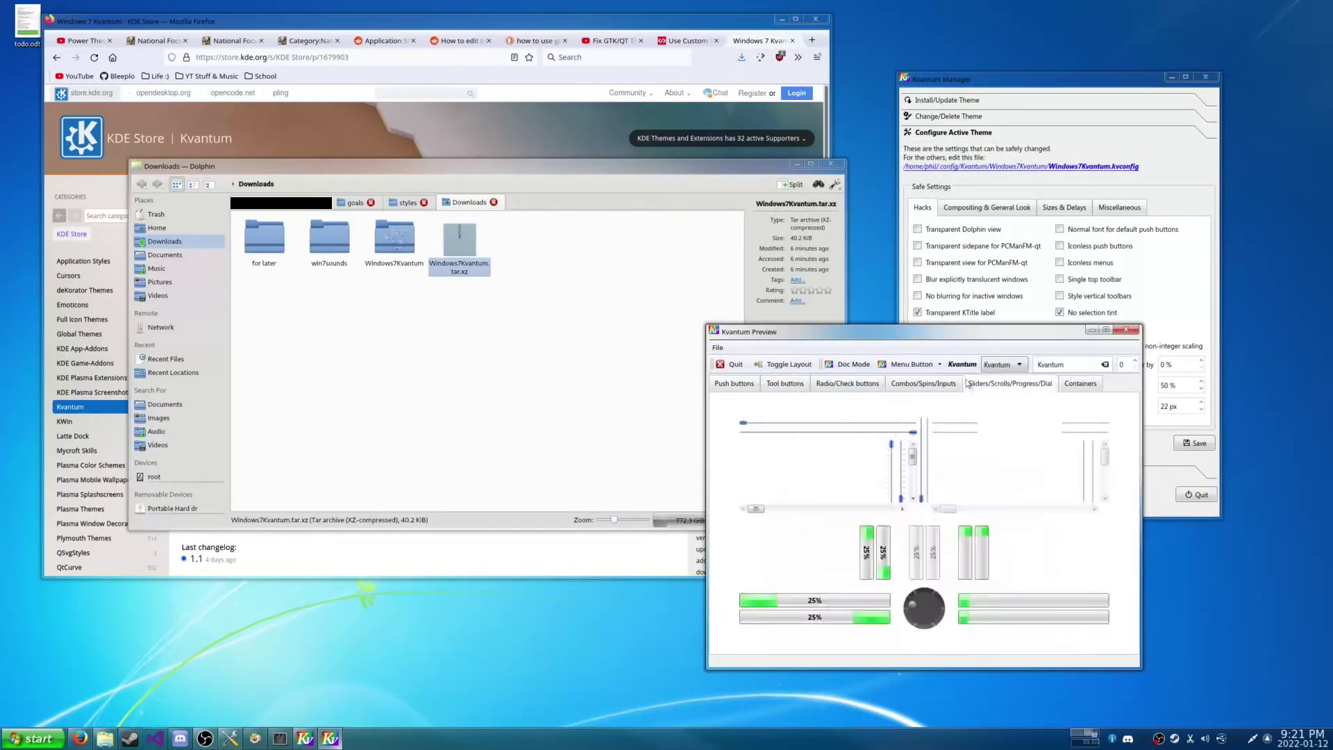
left_click(1081, 383)
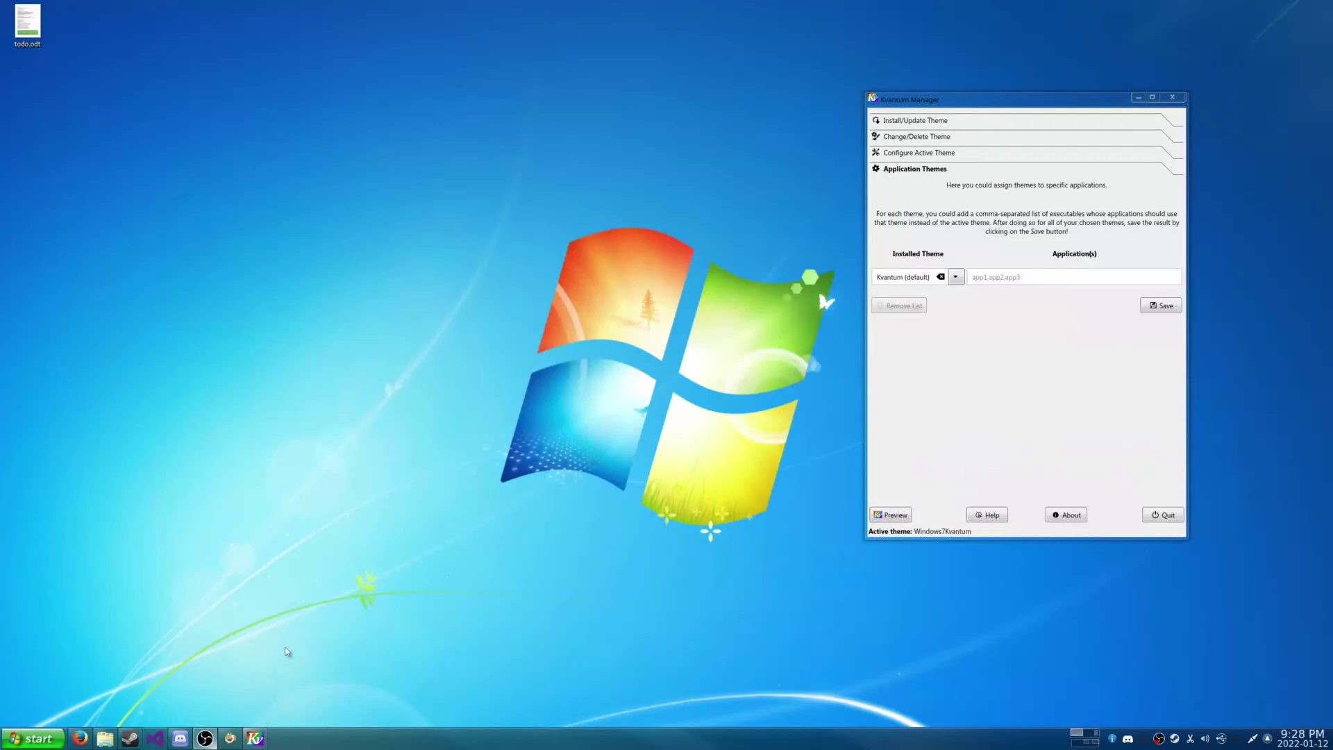
In System Settings, apply kvantum as the Application Style.
key("super")
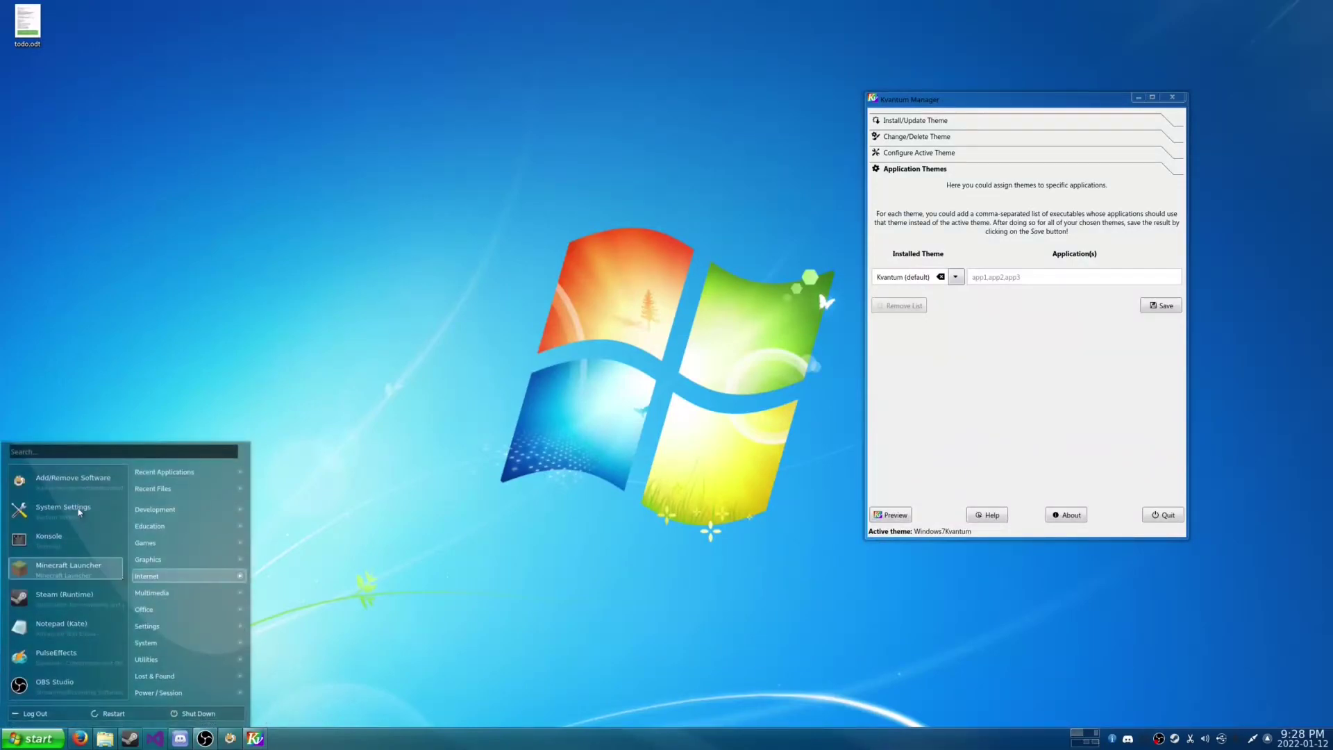
left_click(73, 506)
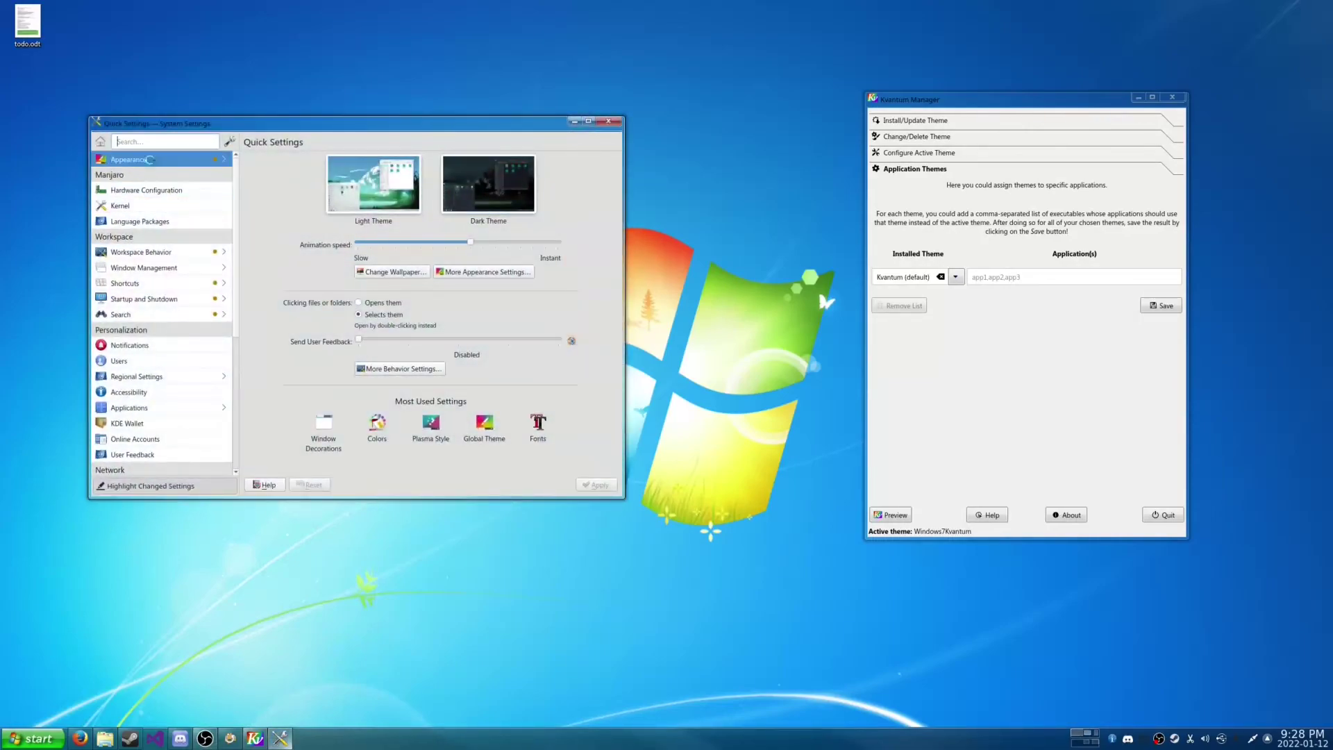
left_click(221, 159)
left_click(206, 174)
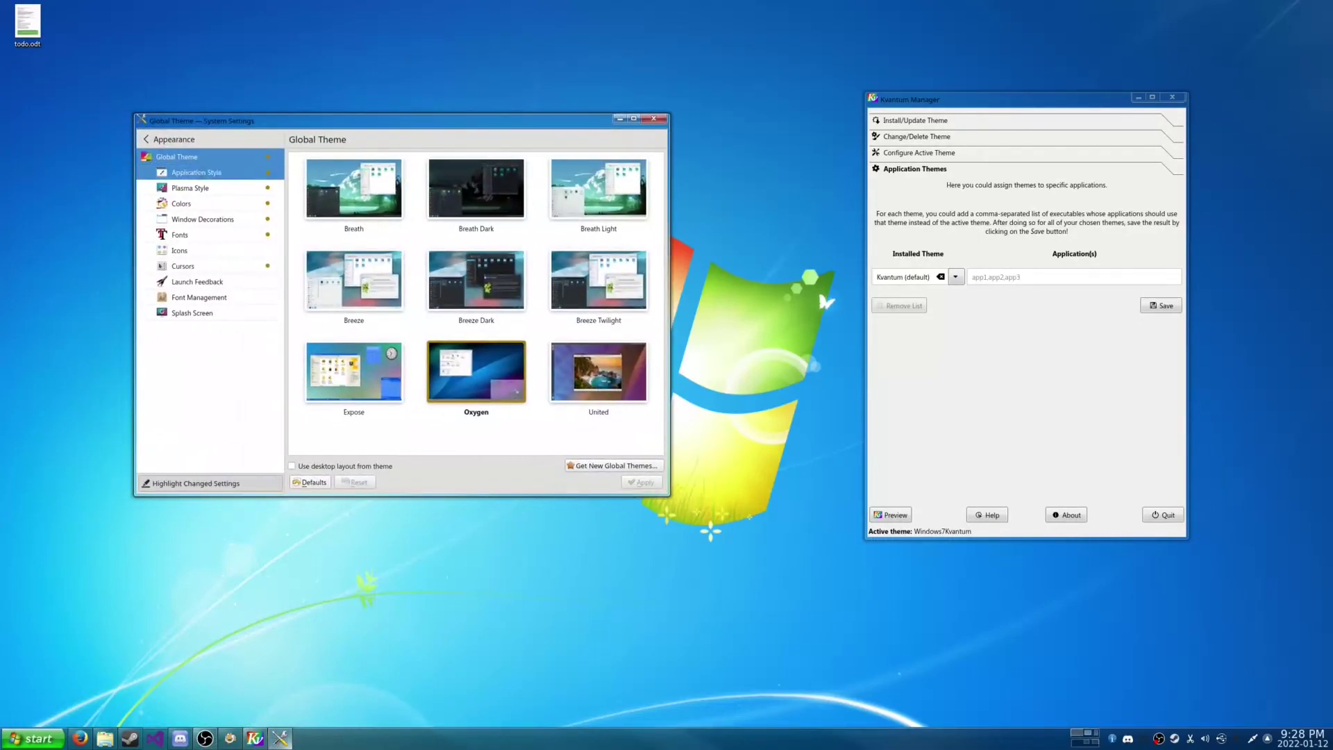
scroll(385, 332, "down", 2)
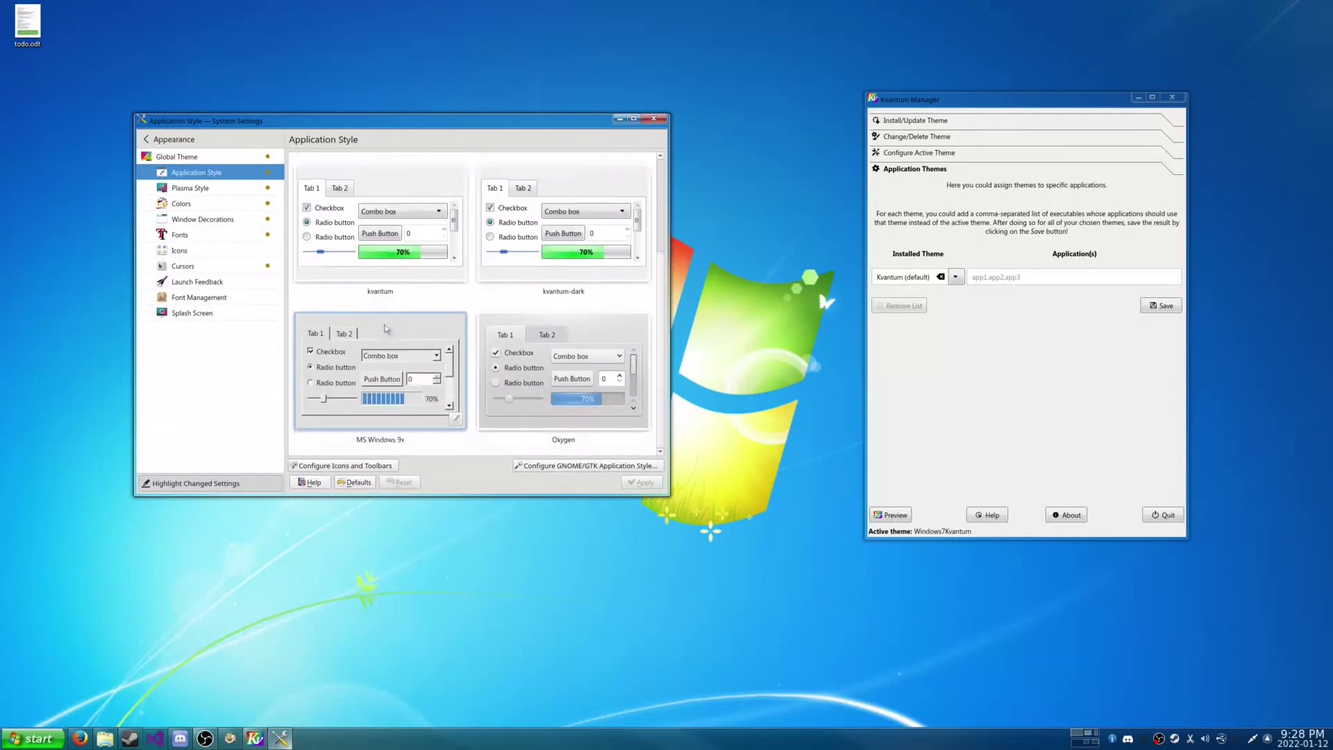
scroll(386, 323, "up", 2)
left_click(385, 321)
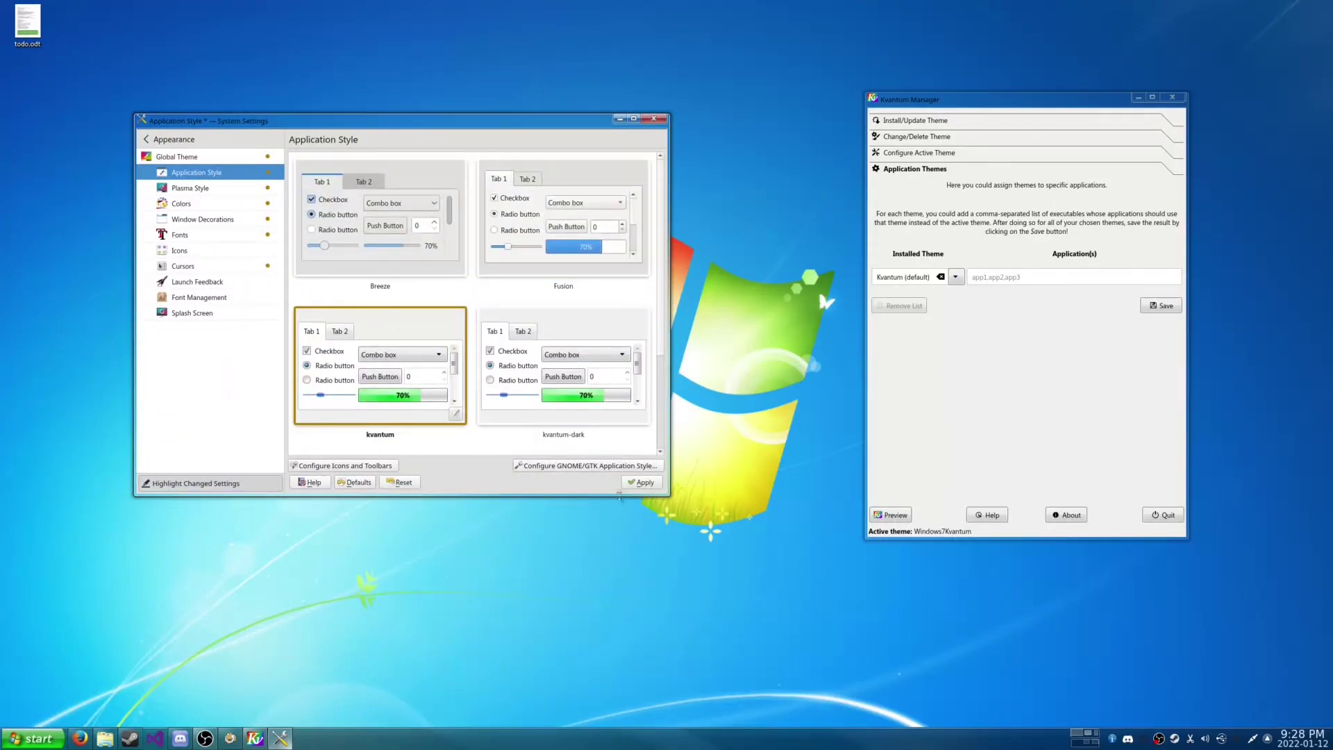
left_click(637, 486)
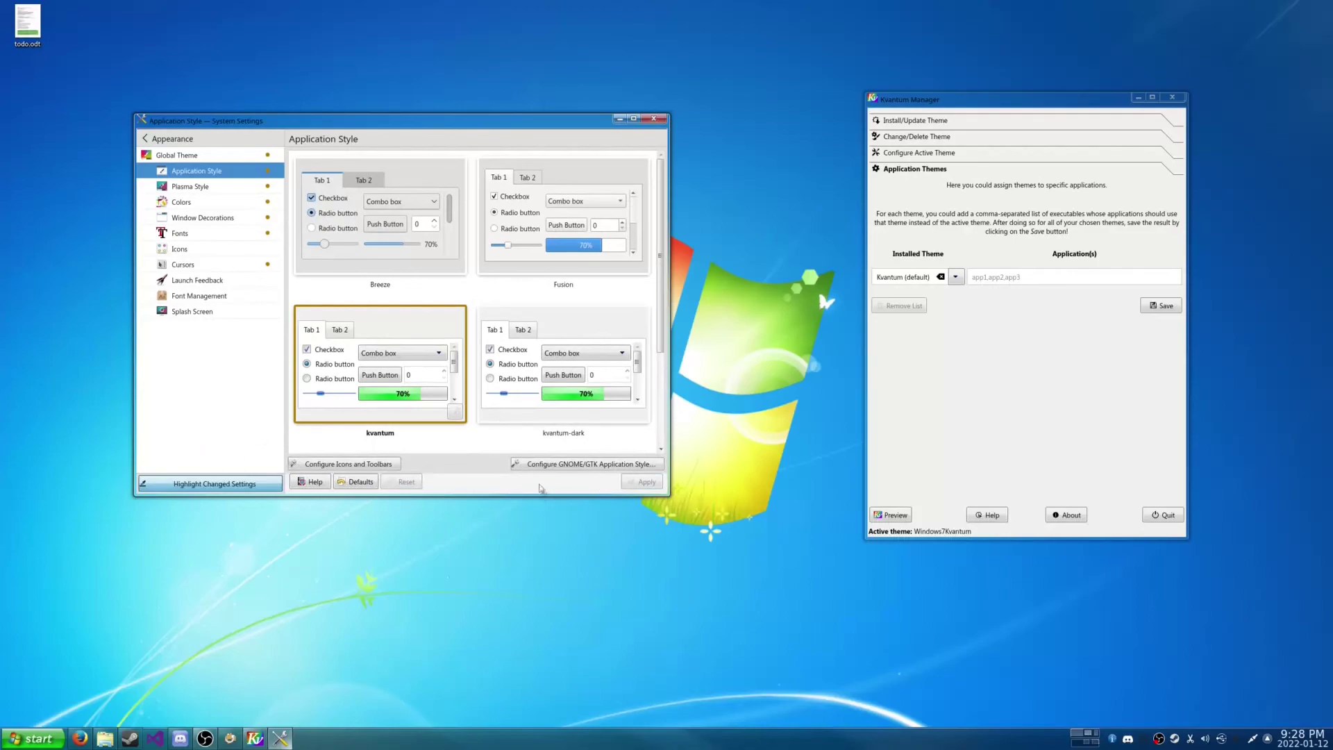
Reposition the settings window and open a new Konsole window at the centre-right.
left_click_drag(343, 125, 397, 139)
left_click(360, 606)
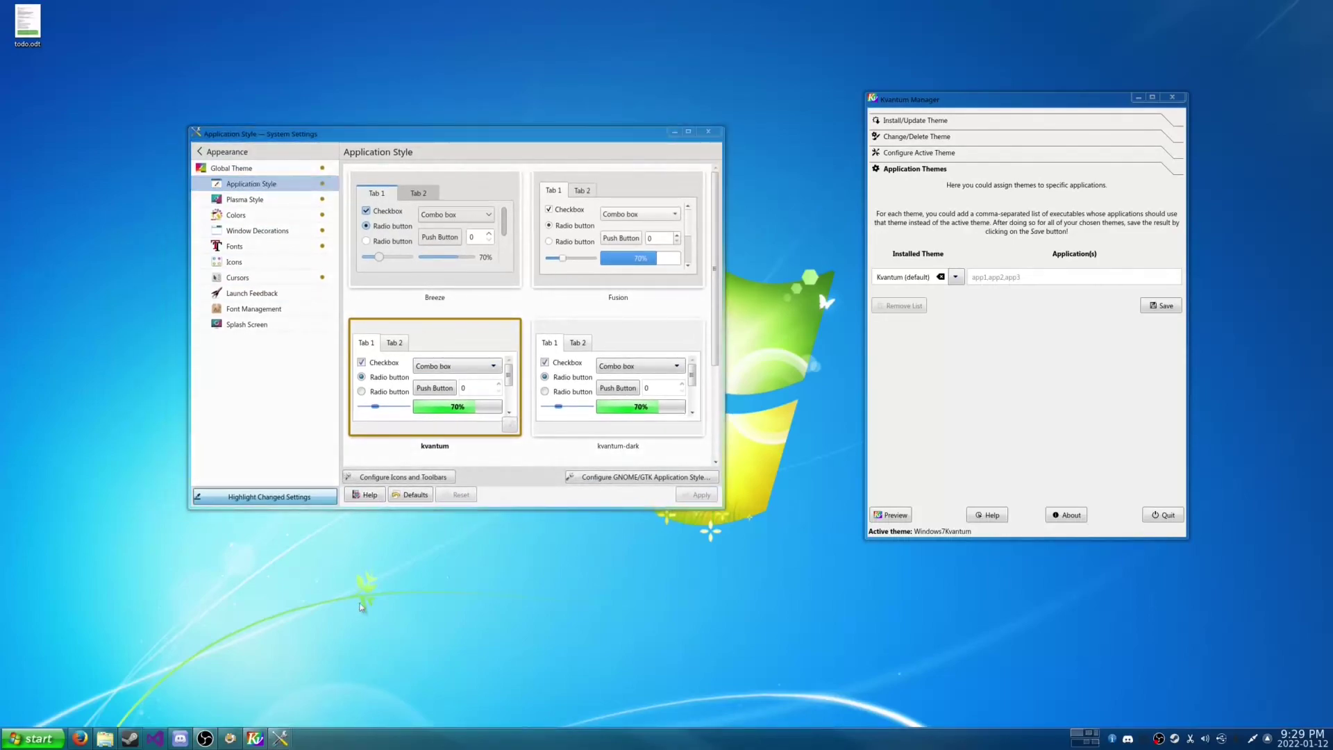
key("ctrl+alt+t")
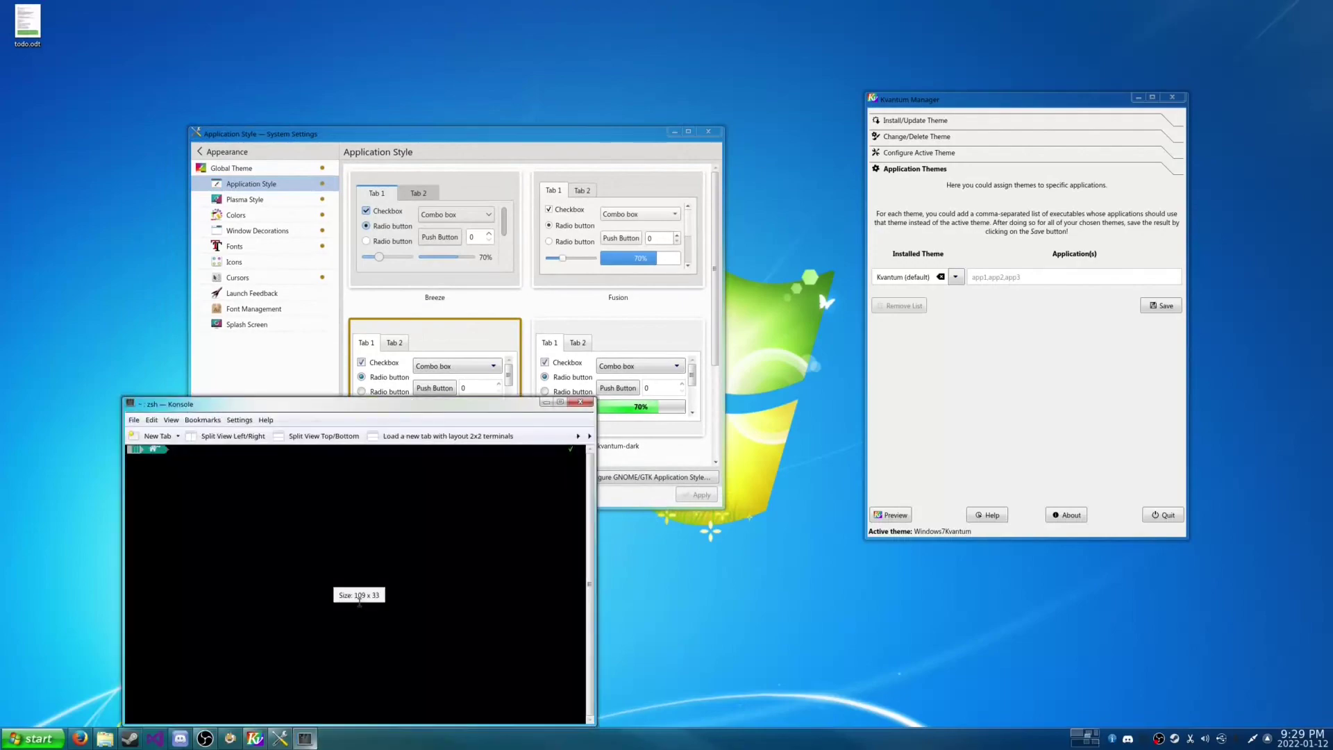
left_click_drag(423, 411, 844, 232)
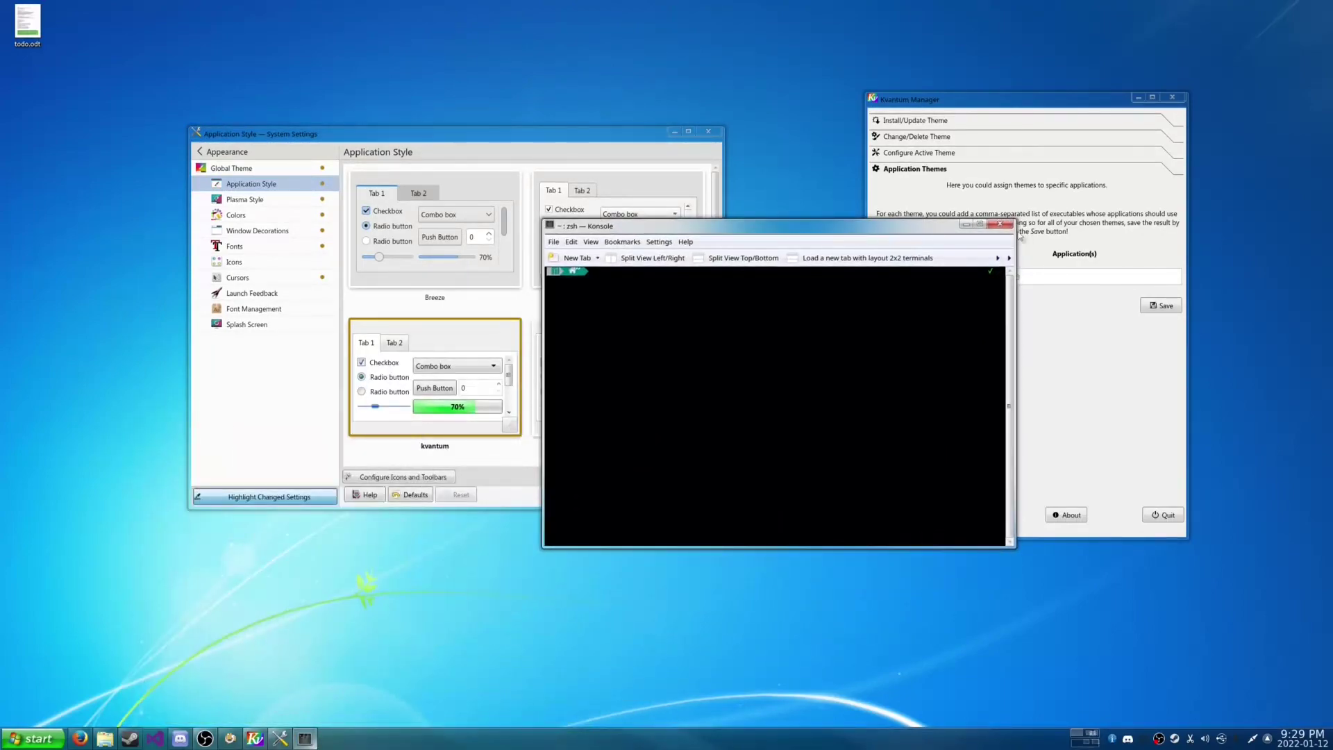